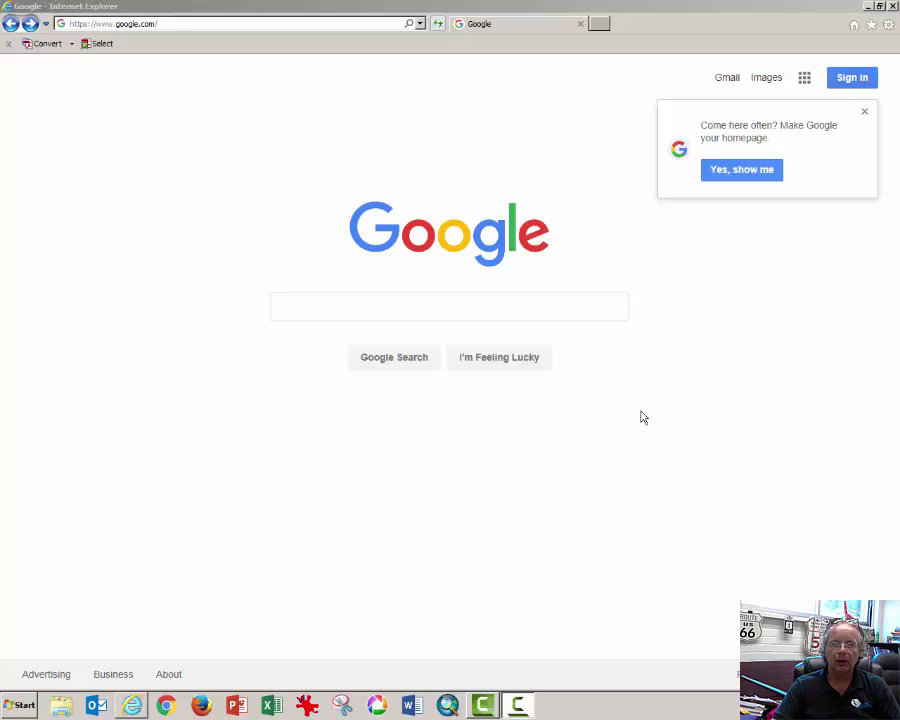
- Search Google for 'american factfinder' and open the American FactFinder site from the results
{"action": "left_click", "coordinate": [402, 309]}
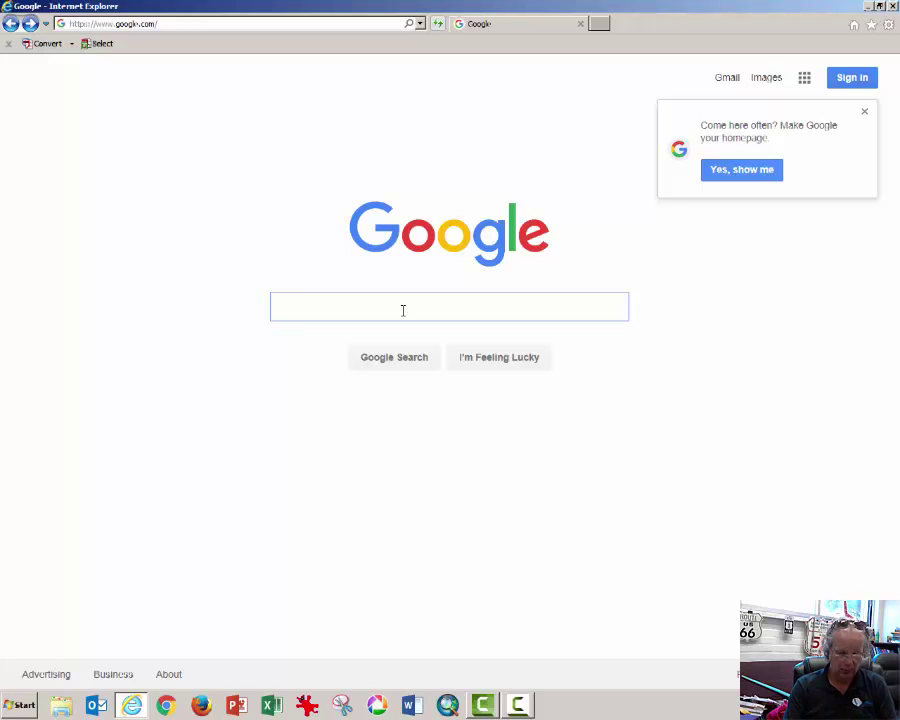
{"action": "type", "text": "A"}
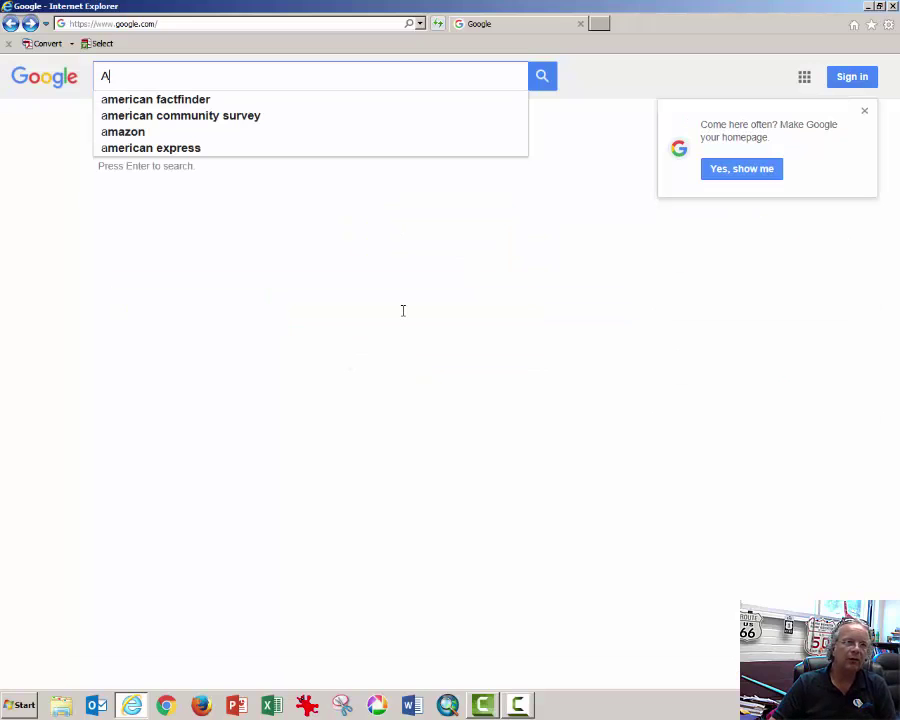
{"action": "key", "text": "Down"}
{"action": "key", "text": "Return"}
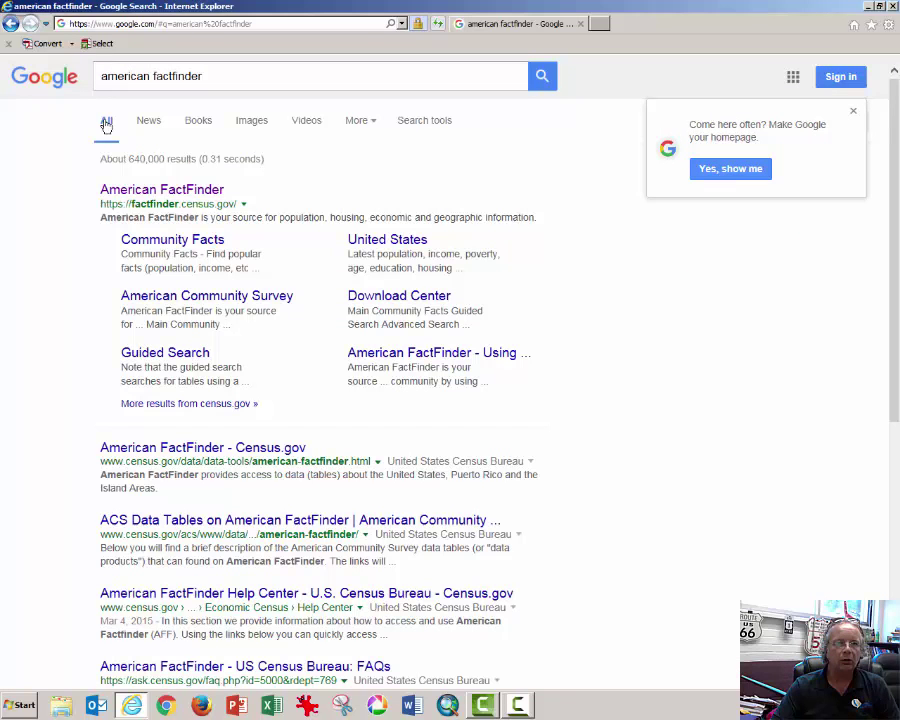
{"action": "left_click", "coordinate": [163, 190]}
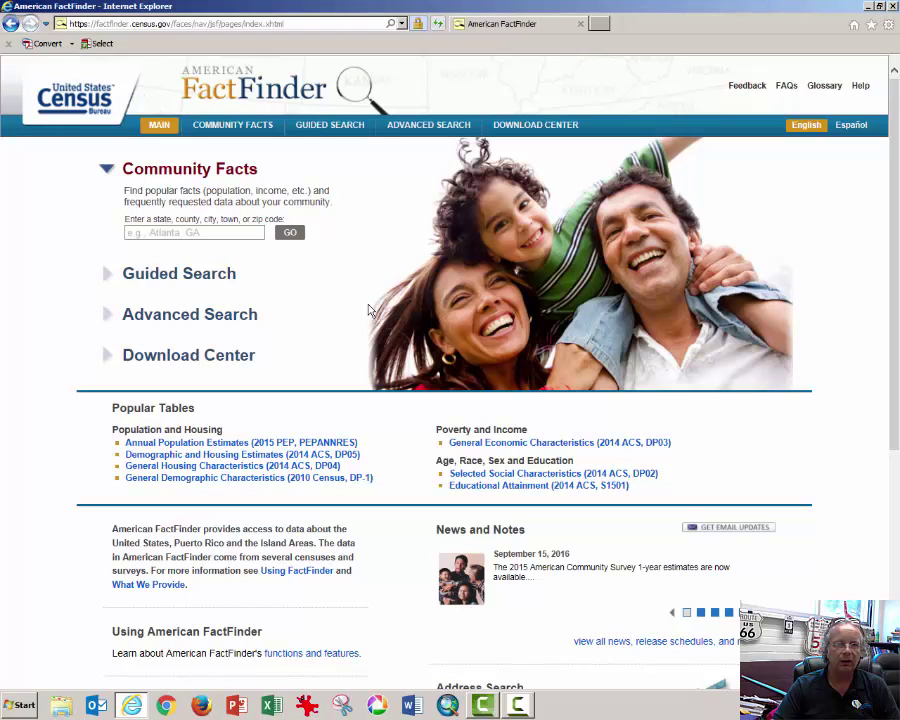
- Open the full Advanced Search and filter topics to Year 2010, giving 12,776 results
{"action": "left_click", "coordinate": [166, 315]}
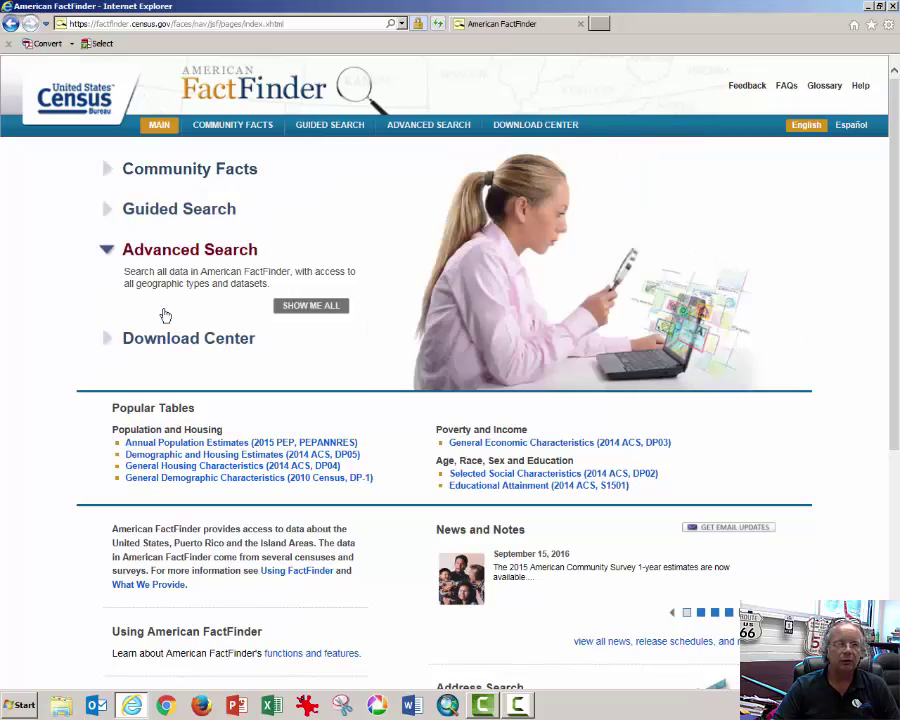
{"action": "left_click", "coordinate": [322, 311]}
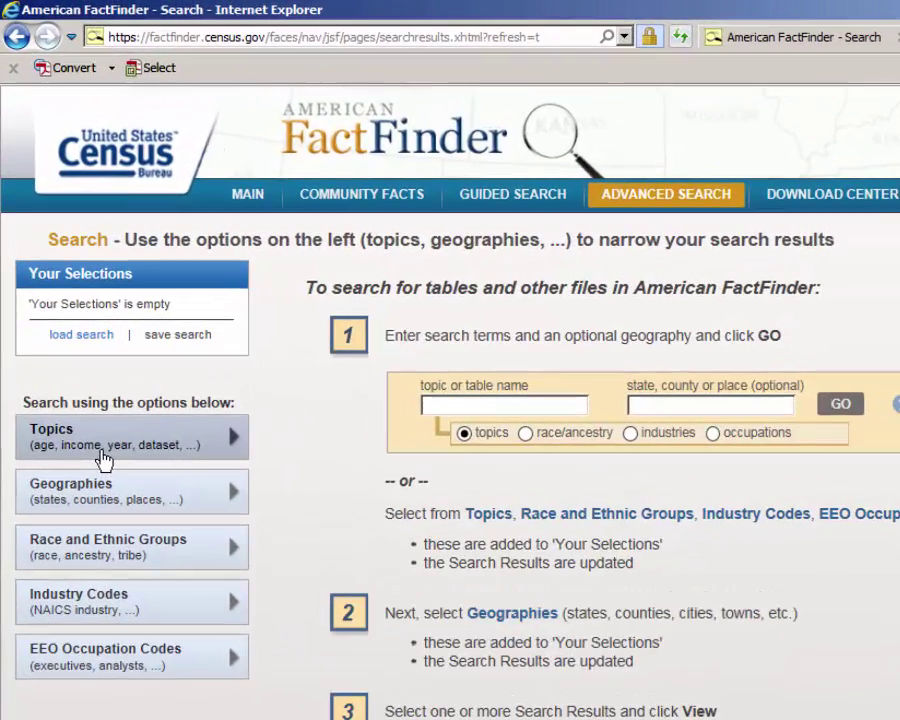
{"action": "left_click", "coordinate": [104, 458]}
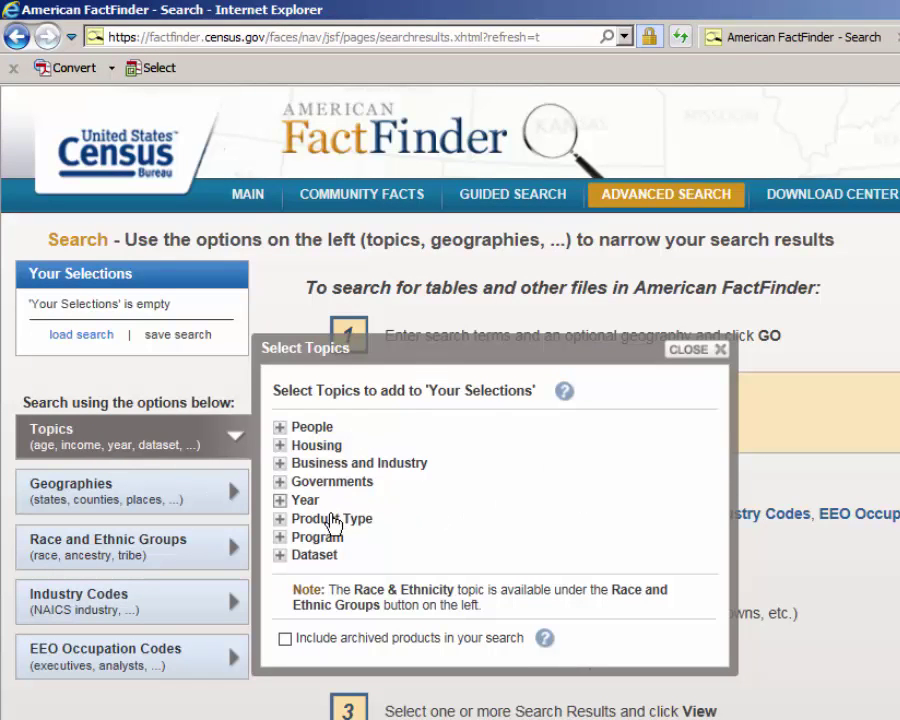
{"action": "left_click", "coordinate": [280, 500]}
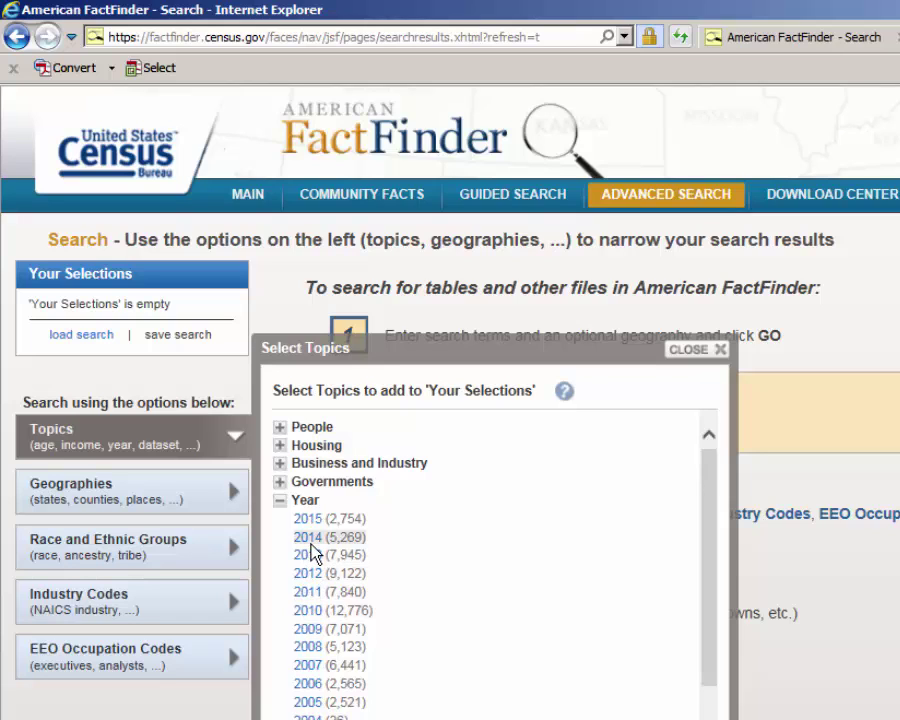
{"action": "left_click", "coordinate": [308, 614]}
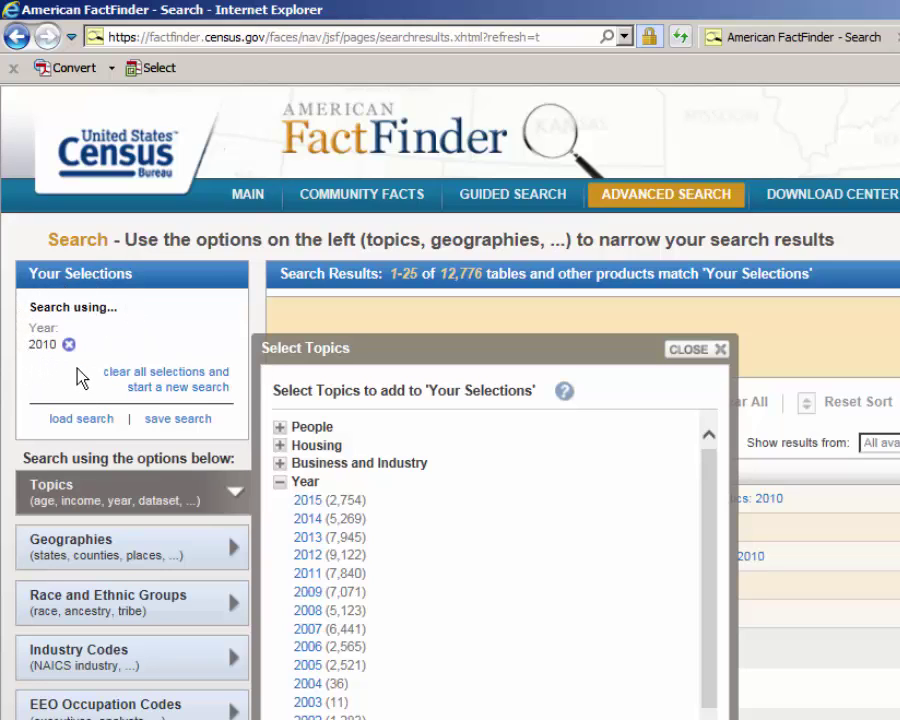
- Add Business and Industry > Establishments With Payroll as a topic, narrowing results to 14 tables
{"action": "left_click", "coordinate": [695, 350]}
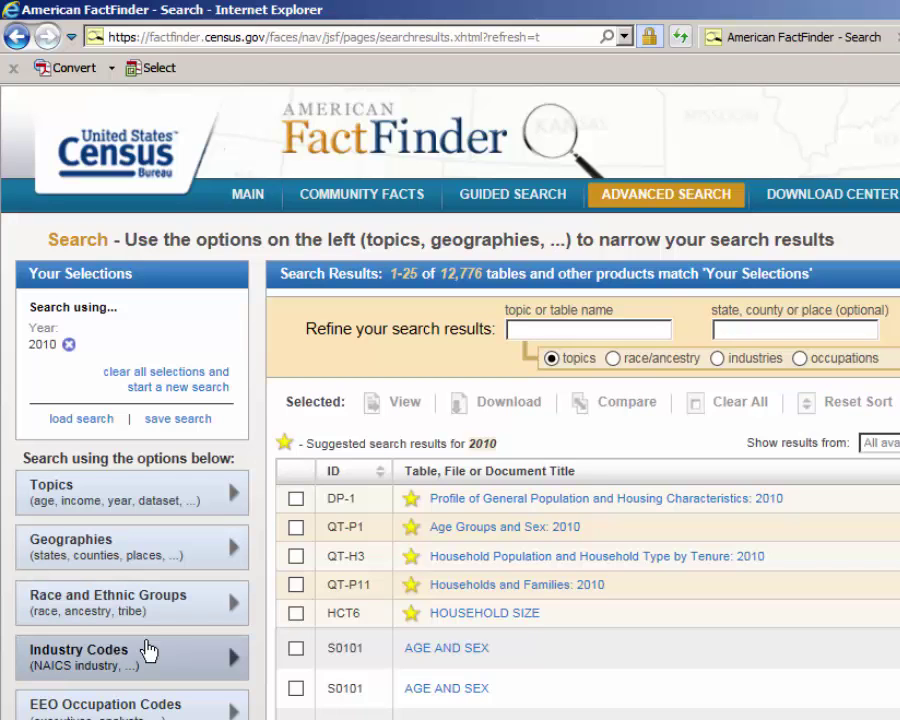
{"action": "left_click", "coordinate": [166, 507]}
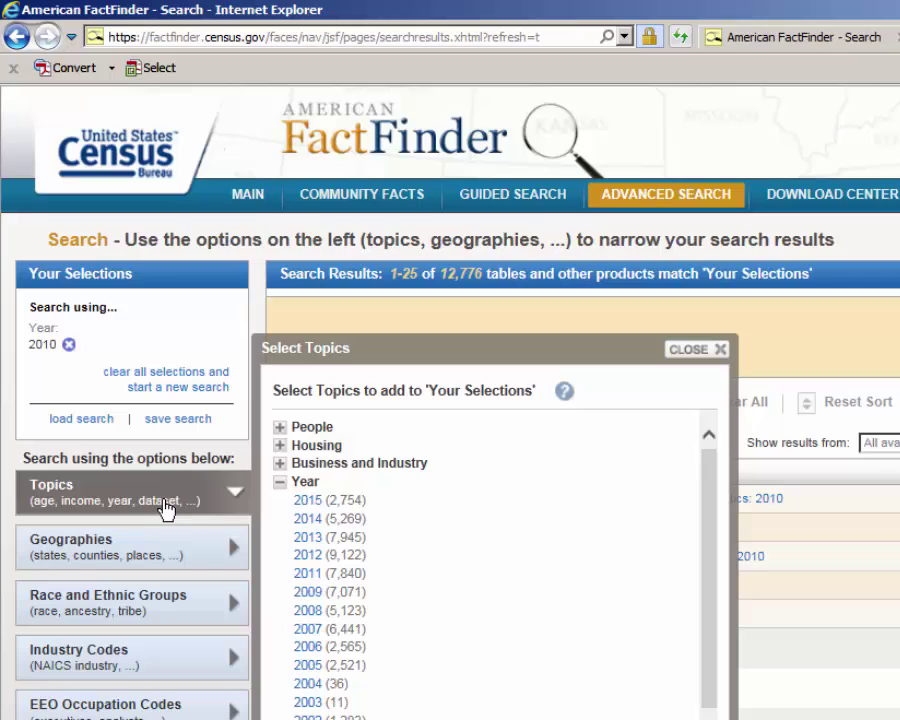
{"action": "left_click", "coordinate": [281, 466]}
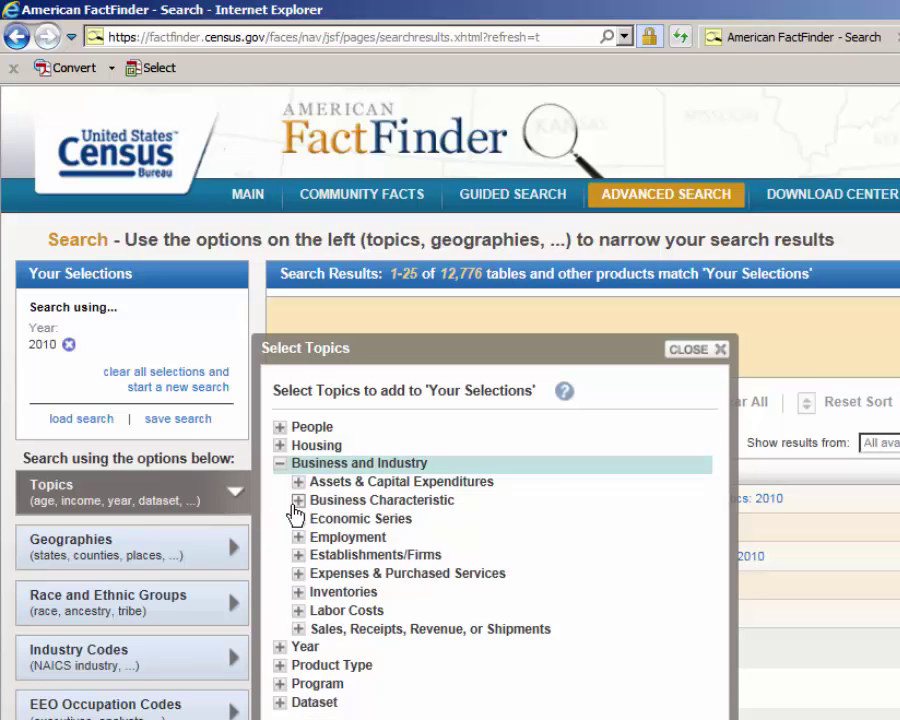
{"action": "left_click", "coordinate": [298, 555]}
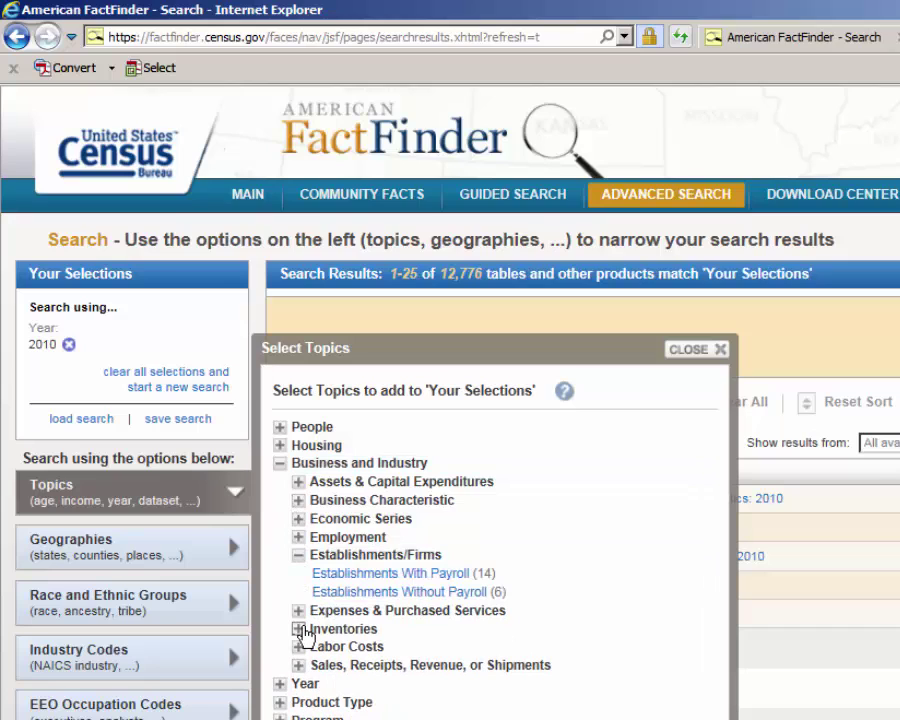
{"action": "left_click", "coordinate": [368, 580]}
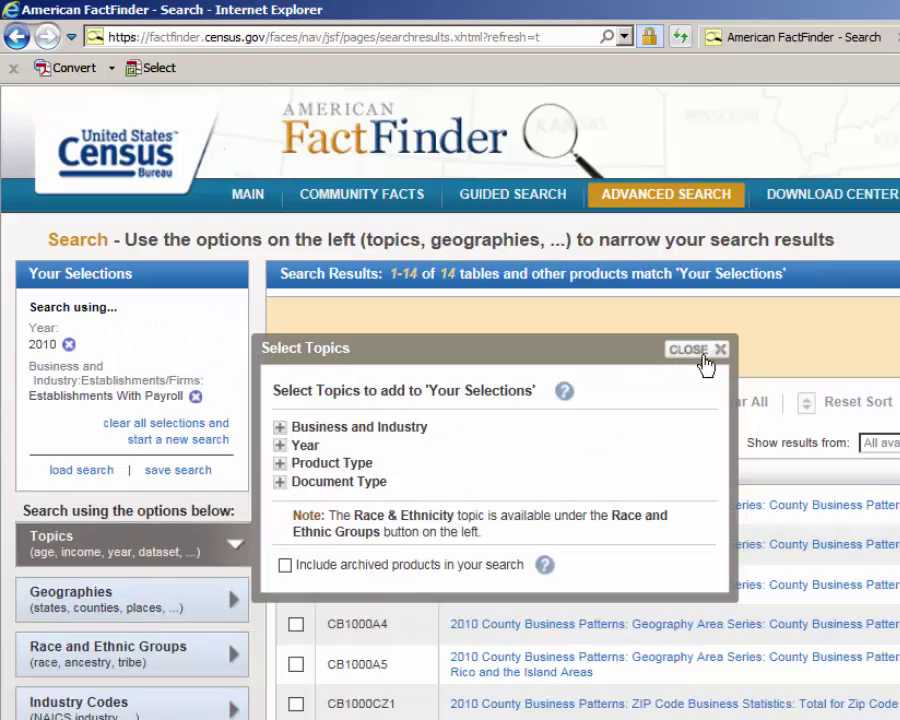
{"action": "left_click", "coordinate": [716, 350]}
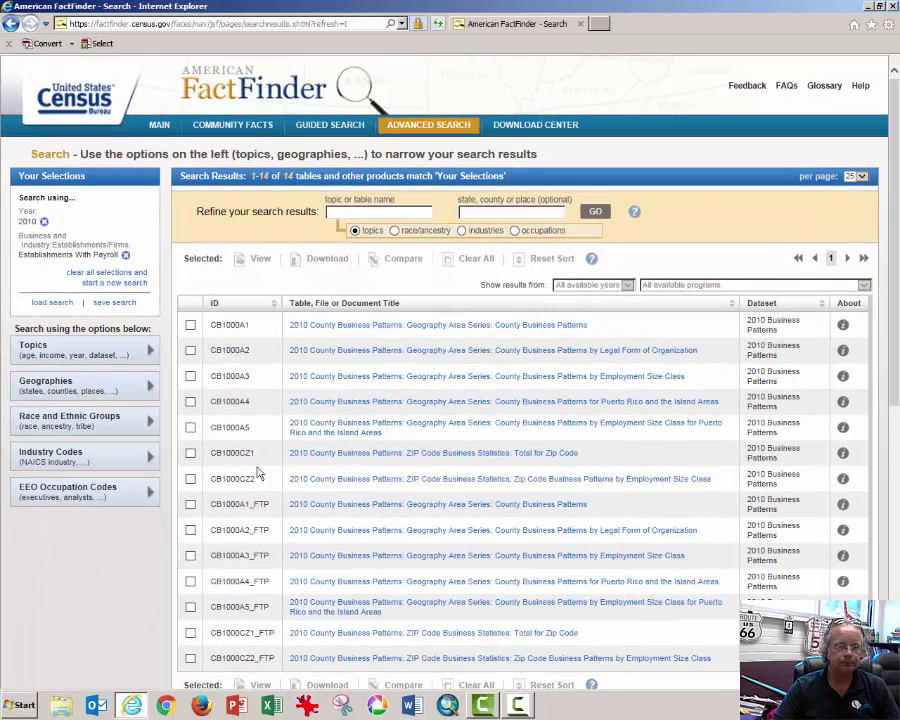
- Filter by industry code 00 Total for all sectors, leaving 7 County Business Patterns tables
{"action": "left_click", "coordinate": [77, 465]}
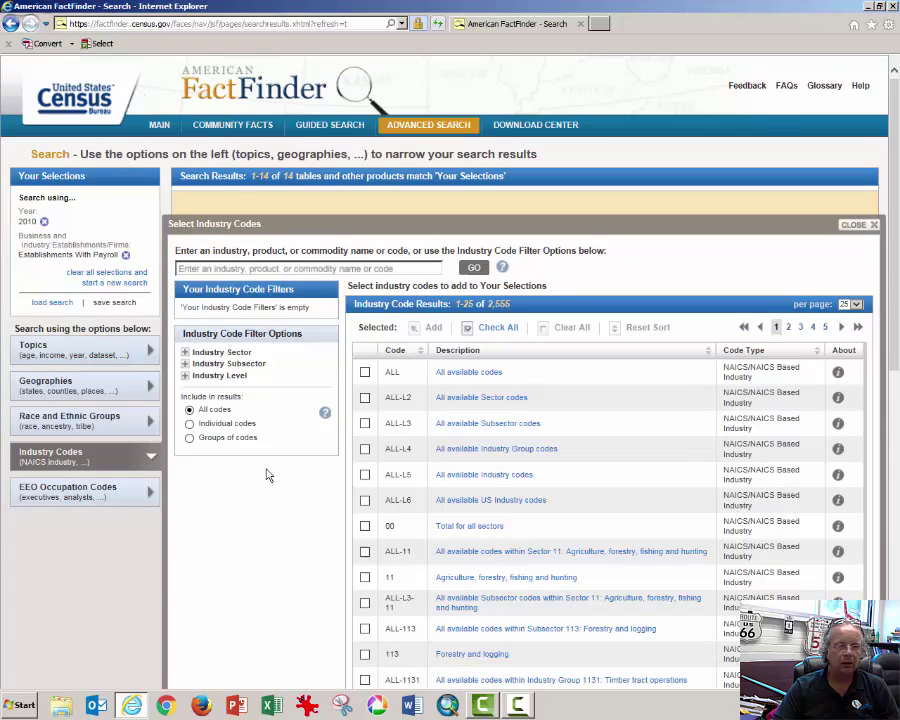
{"action": "scroll", "coordinate": [267, 475], "scroll_direction": "down", "scroll_amount": 2}
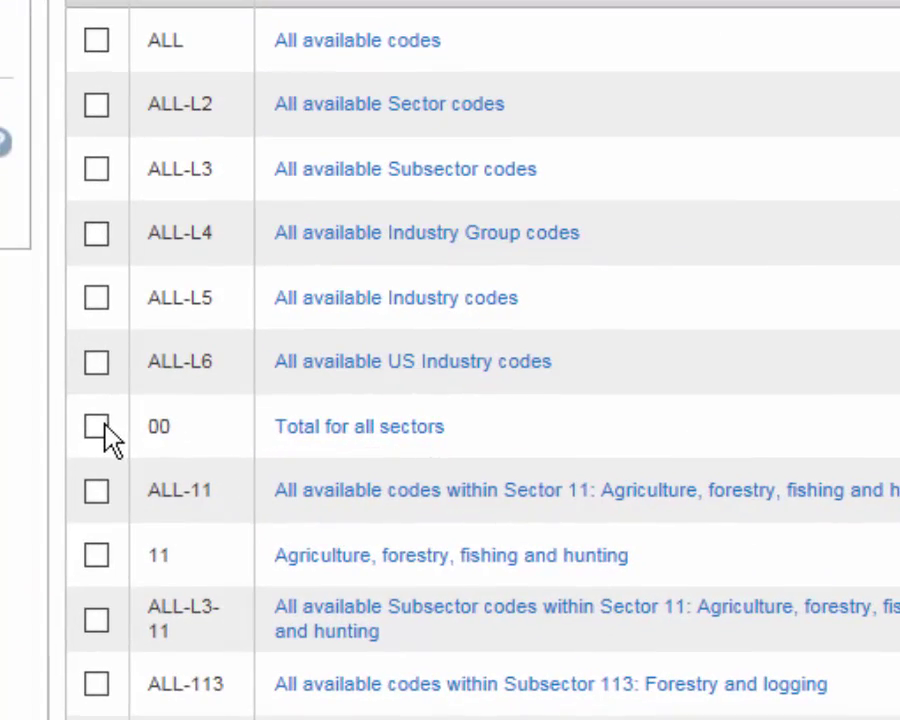
{"action": "left_click", "coordinate": [100, 430]}
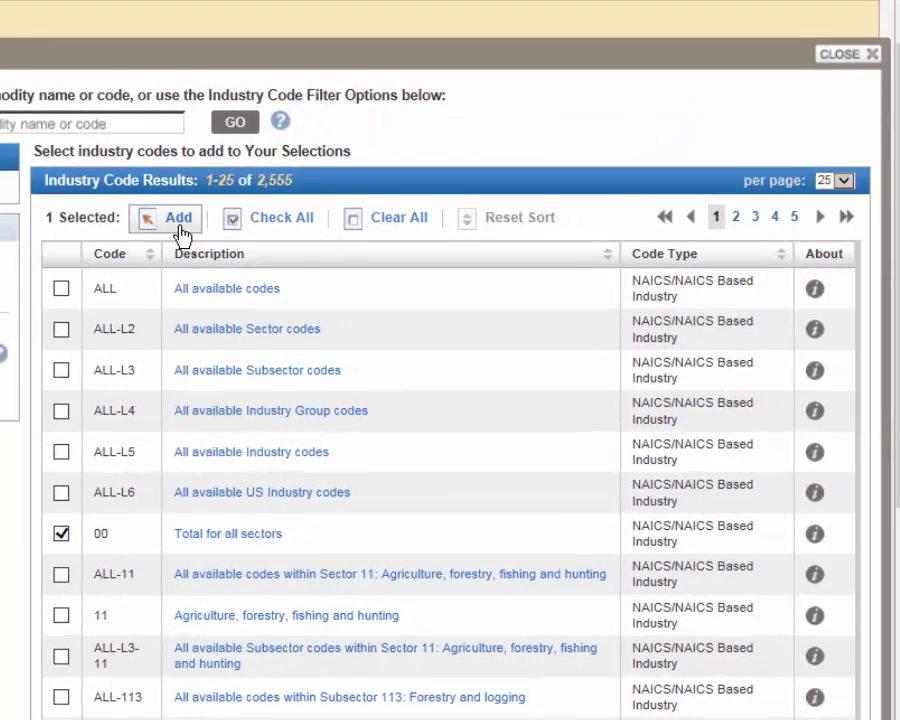
{"action": "left_click", "coordinate": [180, 234]}
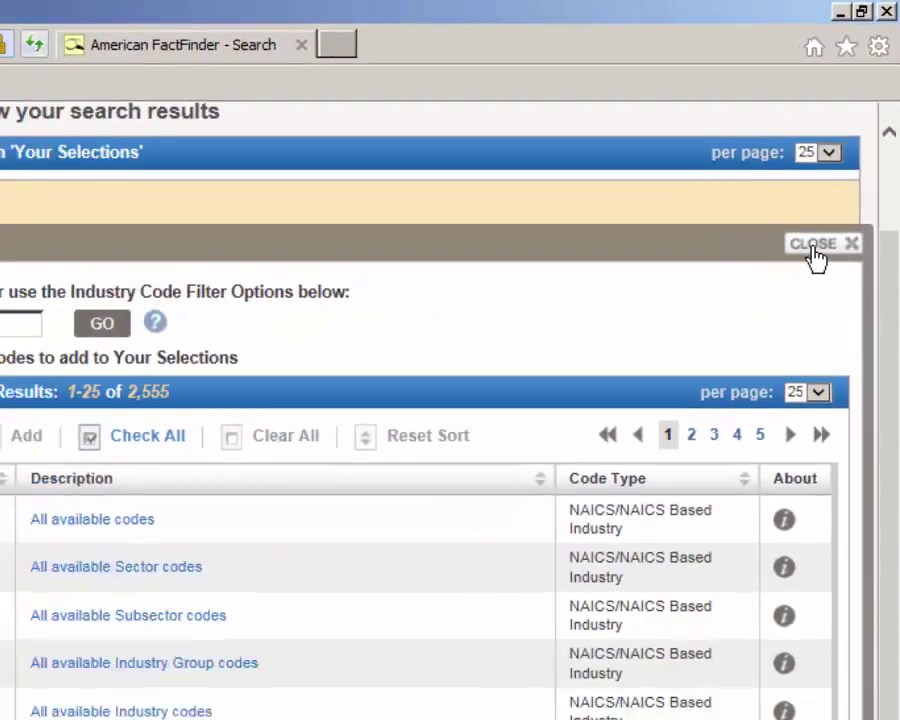
{"action": "left_click", "coordinate": [790, 335]}
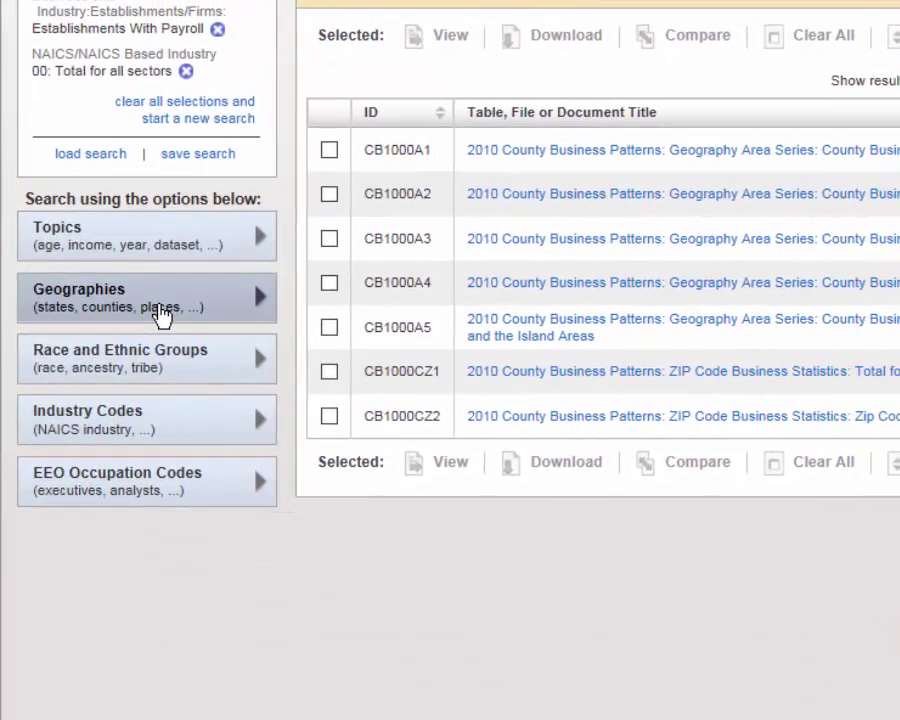
- Add the 5-Digit ZIP Code geography for all ZIP codes fully within California
{"action": "left_click", "coordinate": [181, 296]}
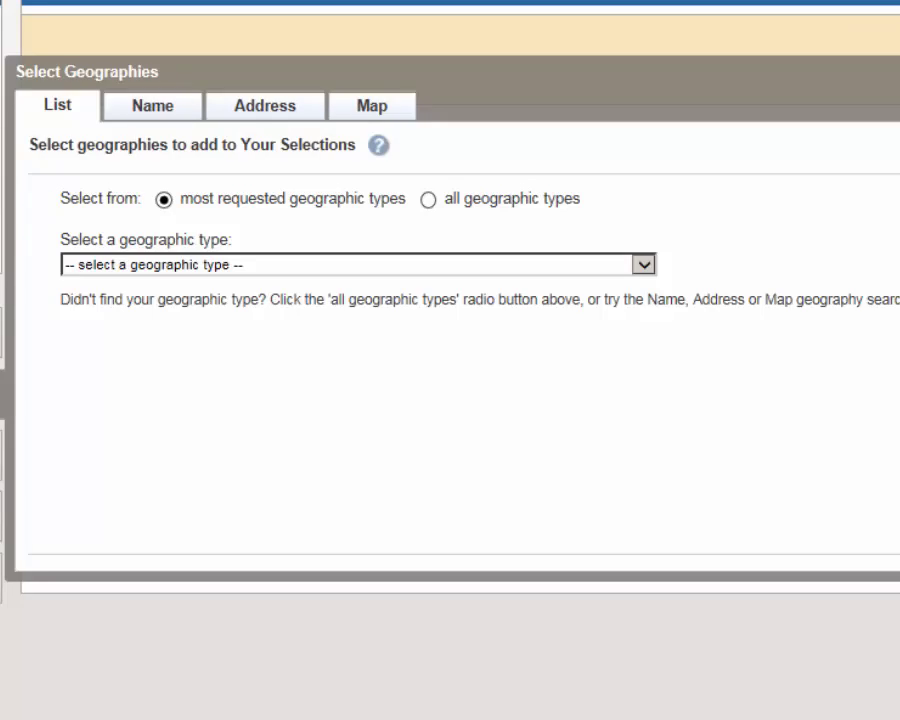
{"action": "left_click", "coordinate": [226, 268]}
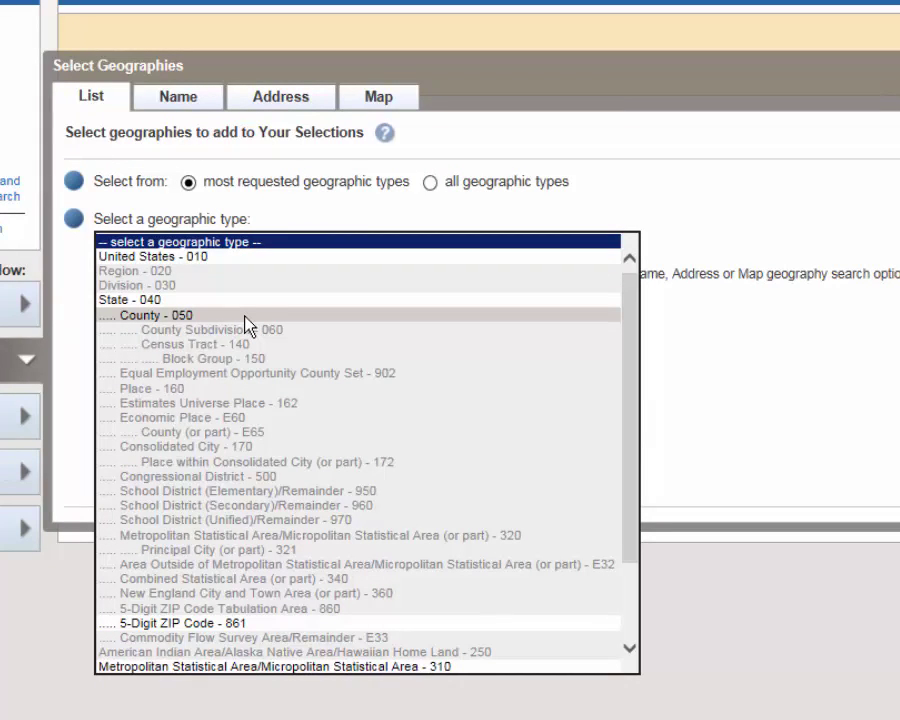
{"action": "left_click", "coordinate": [240, 623]}
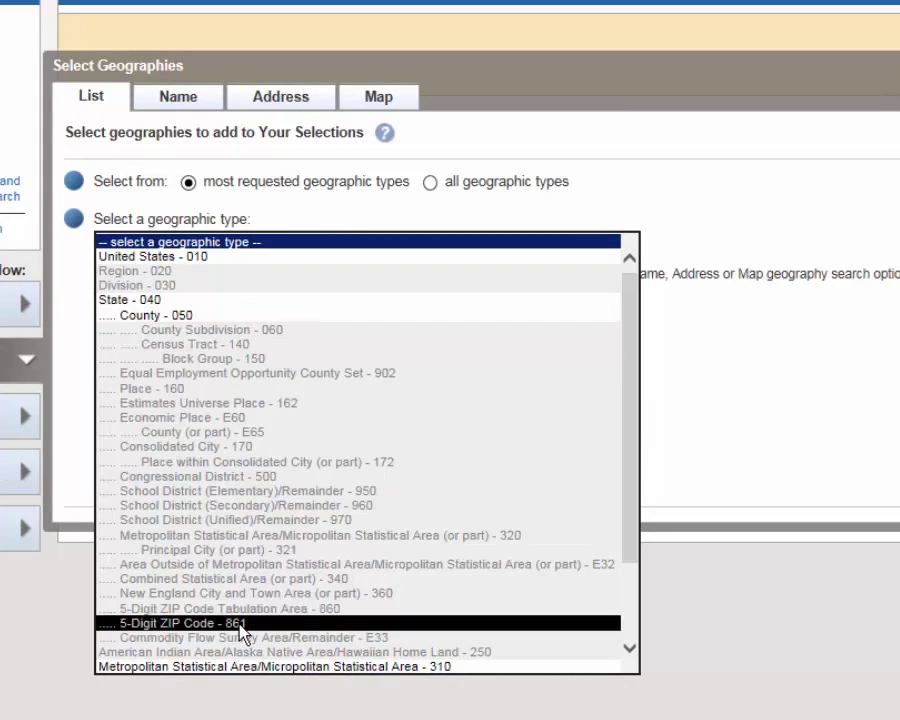
{"action": "left_click", "coordinate": [240, 624]}
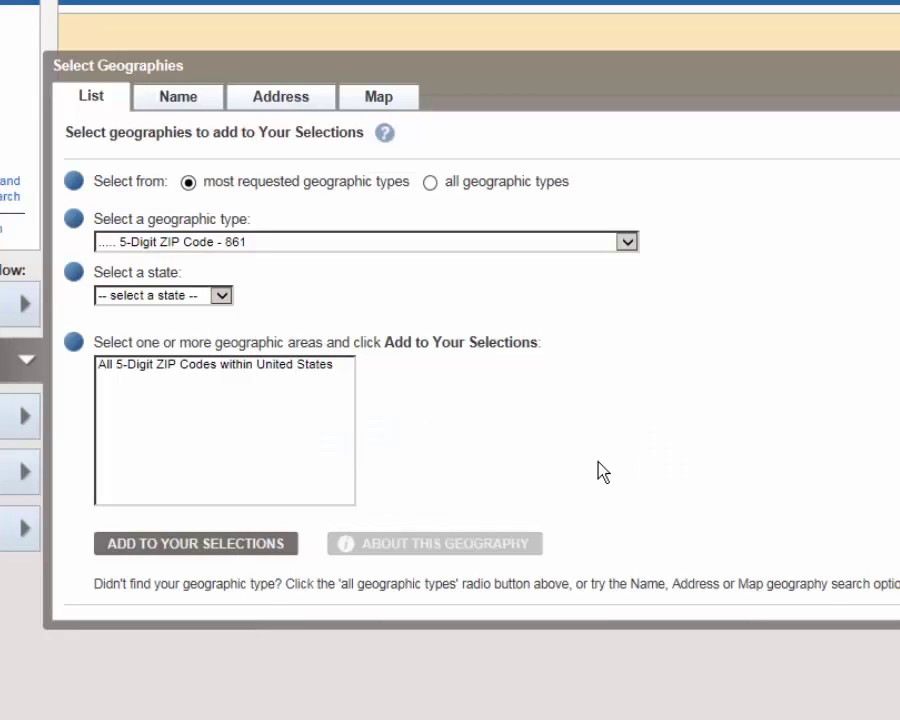
{"action": "left_click", "coordinate": [222, 296]}
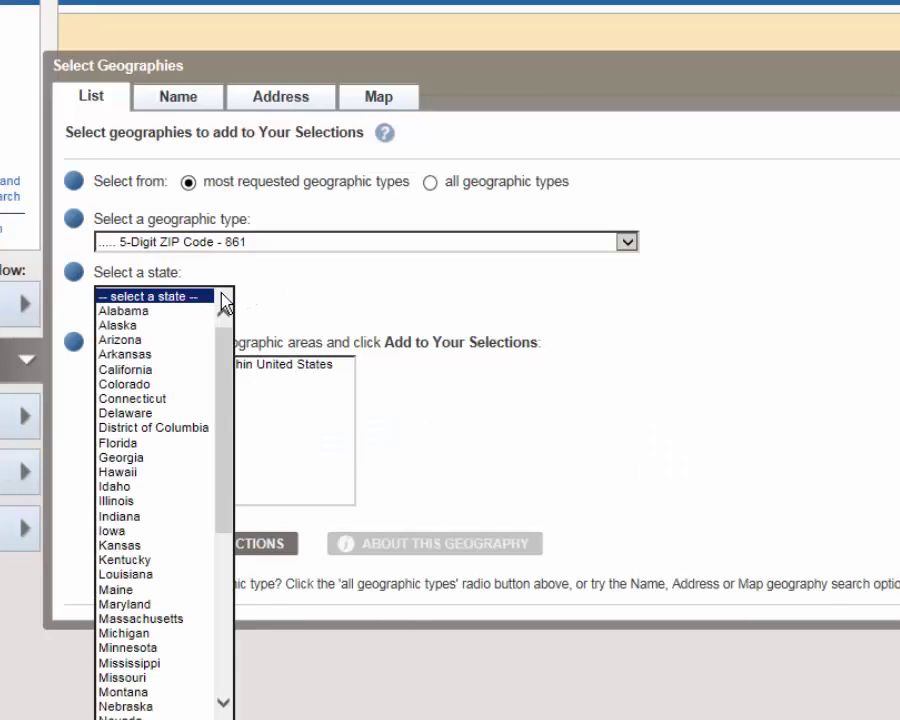
{"action": "left_click", "coordinate": [183, 370]}
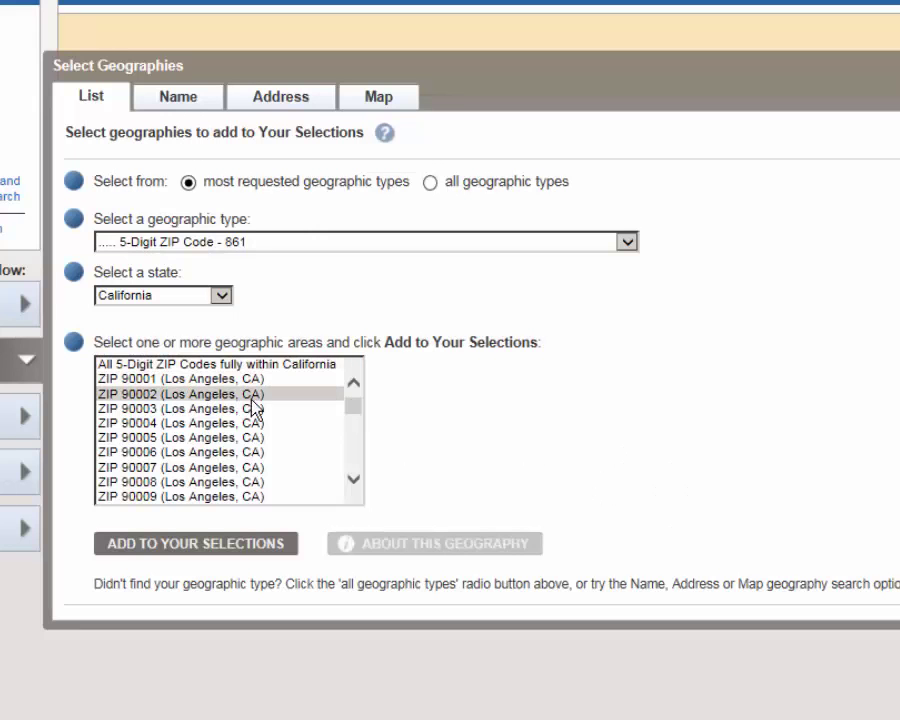
{"action": "left_click", "coordinate": [273, 367]}
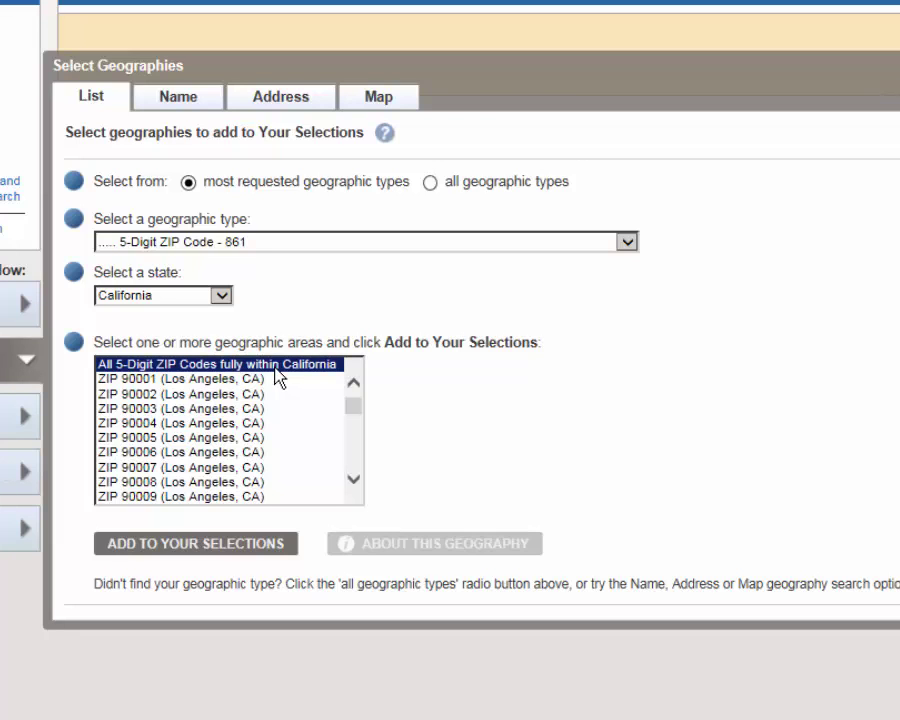
{"action": "left_click", "coordinate": [240, 545]}
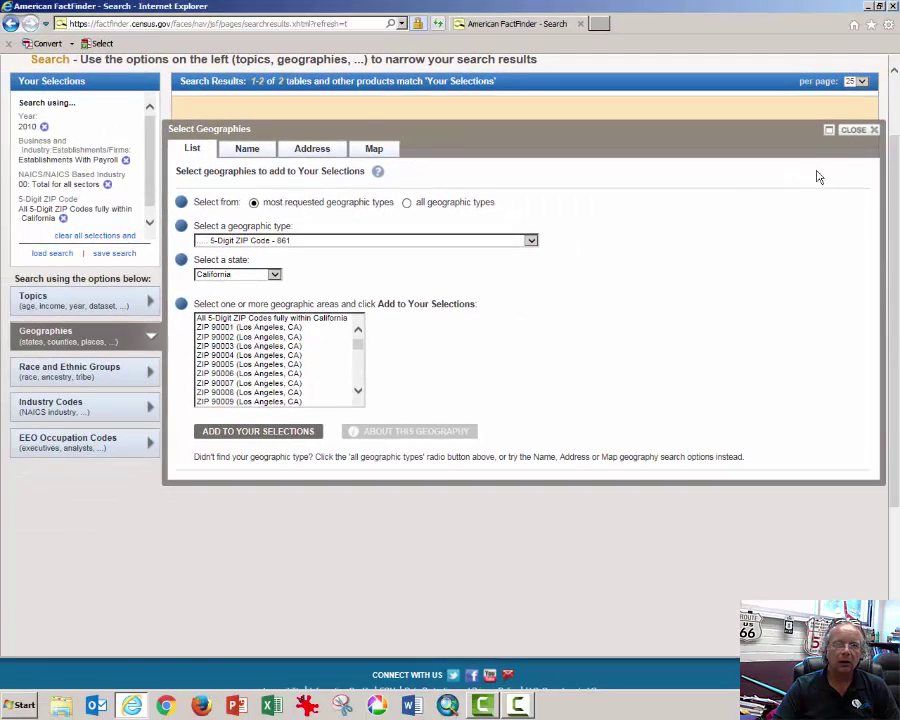
{"action": "left_click", "coordinate": [867, 136]}
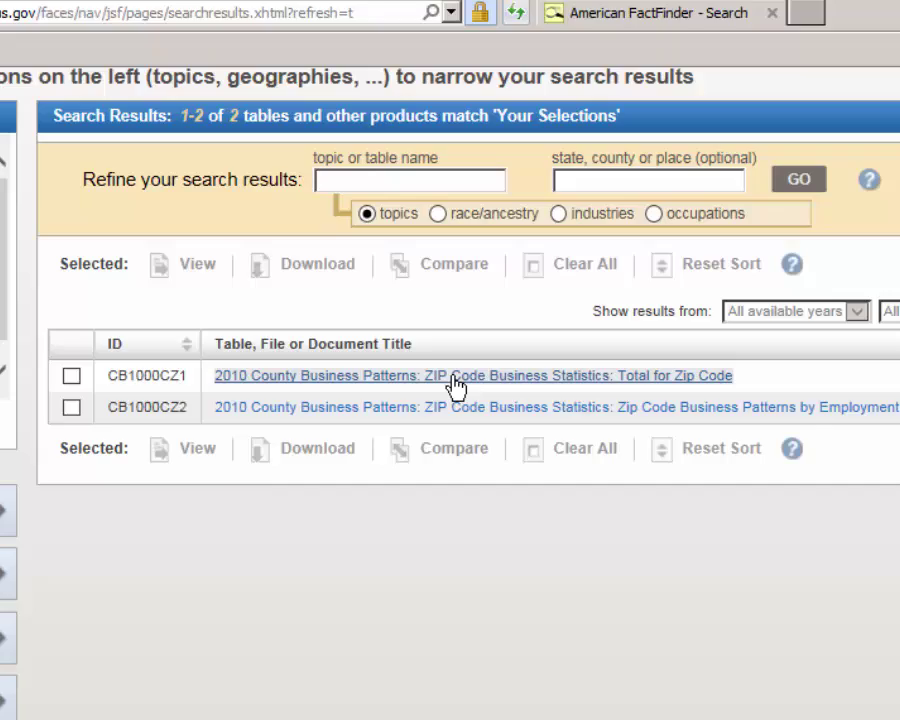
{"action": "left_click", "coordinate": [455, 378]}
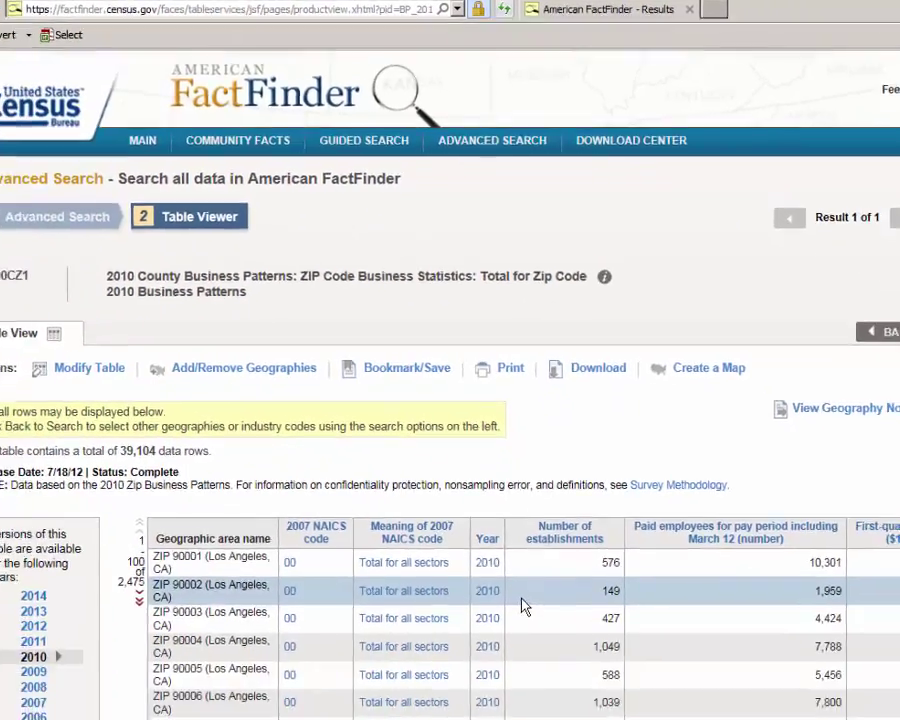
{"action": "scroll", "coordinate": [524, 606], "scroll_direction": "down", "scroll_amount": 5}
{"action": "scroll", "coordinate": [520, 560], "scroll_direction": "up", "scroll_amount": 3}
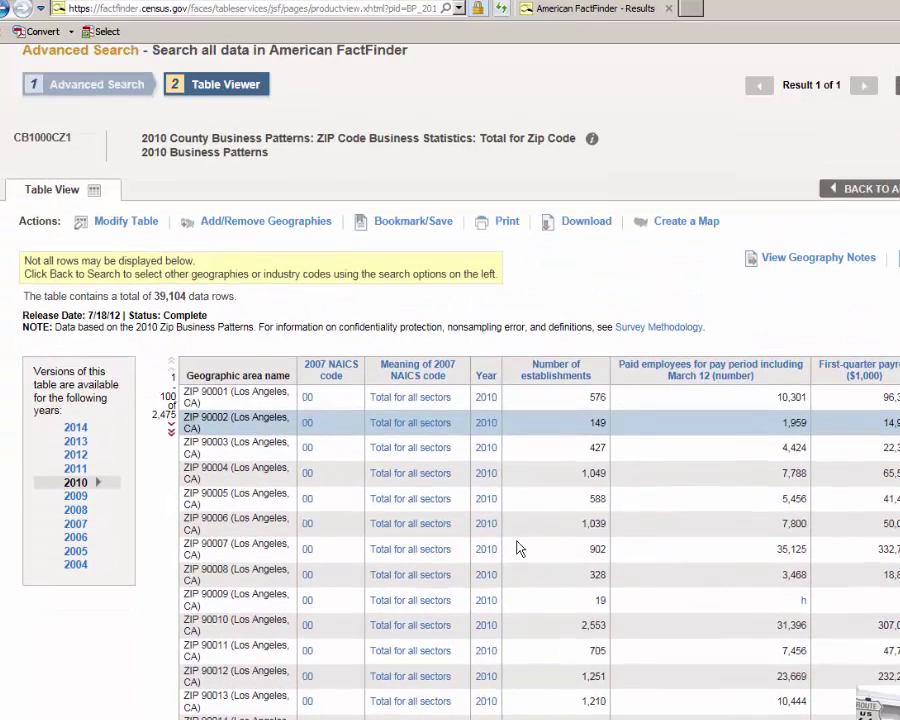
{"action": "scroll", "coordinate": [519, 548], "scroll_direction": "down", "scroll_amount": 2}
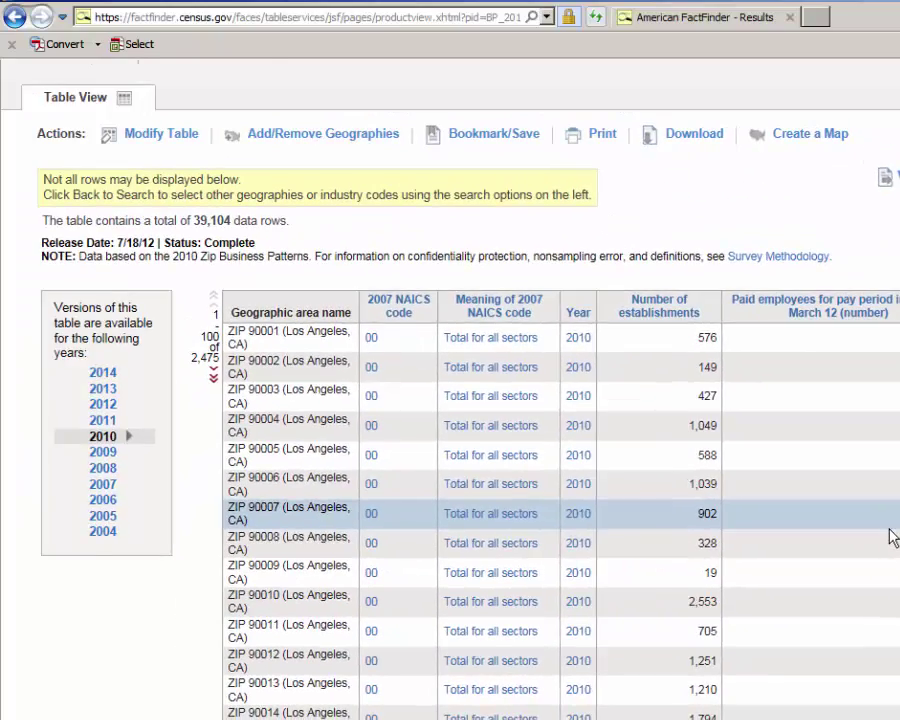
{"action": "scroll", "coordinate": [890, 520], "scroll_direction": "up", "scroll_amount": 3}
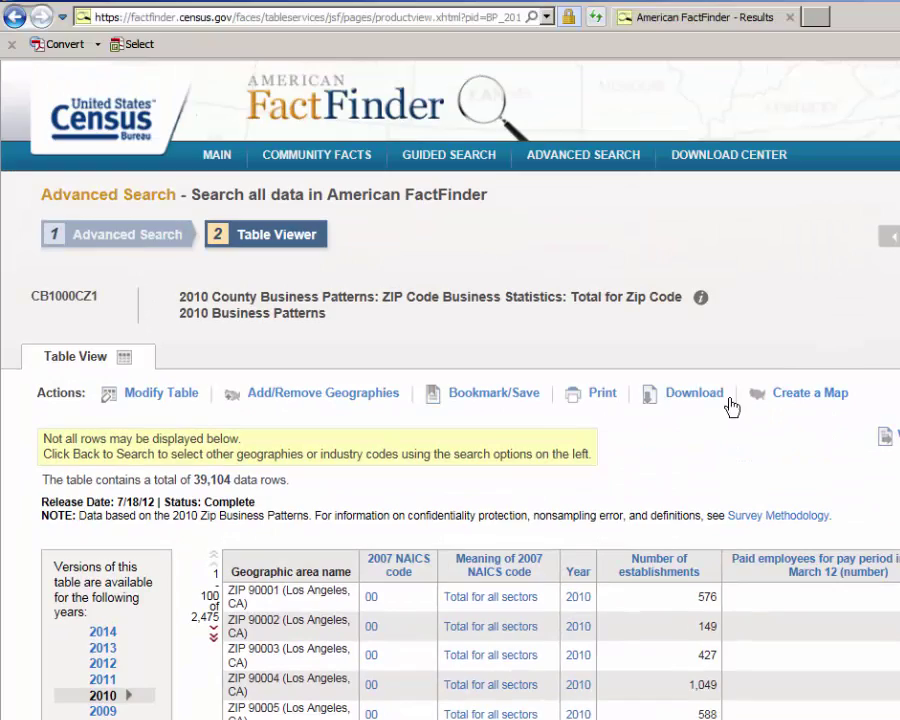
- Download the table as a single CSV file with annotations and open BP_2010_00CZ1.zip
{"action": "left_click", "coordinate": [693, 404]}
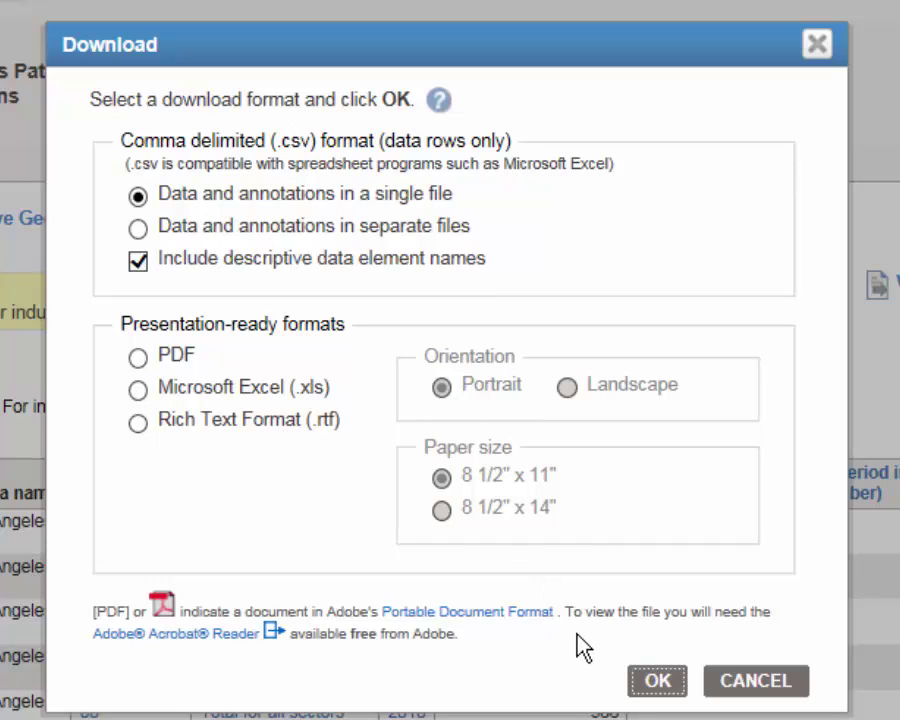
{"action": "left_click", "coordinate": [659, 684]}
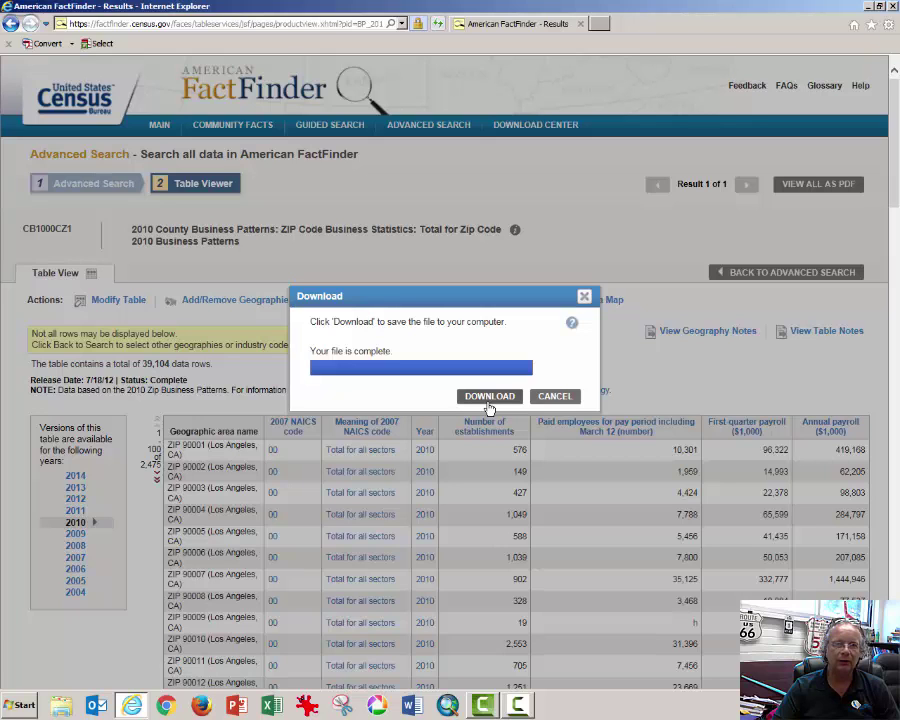
{"action": "left_click", "coordinate": [489, 400]}
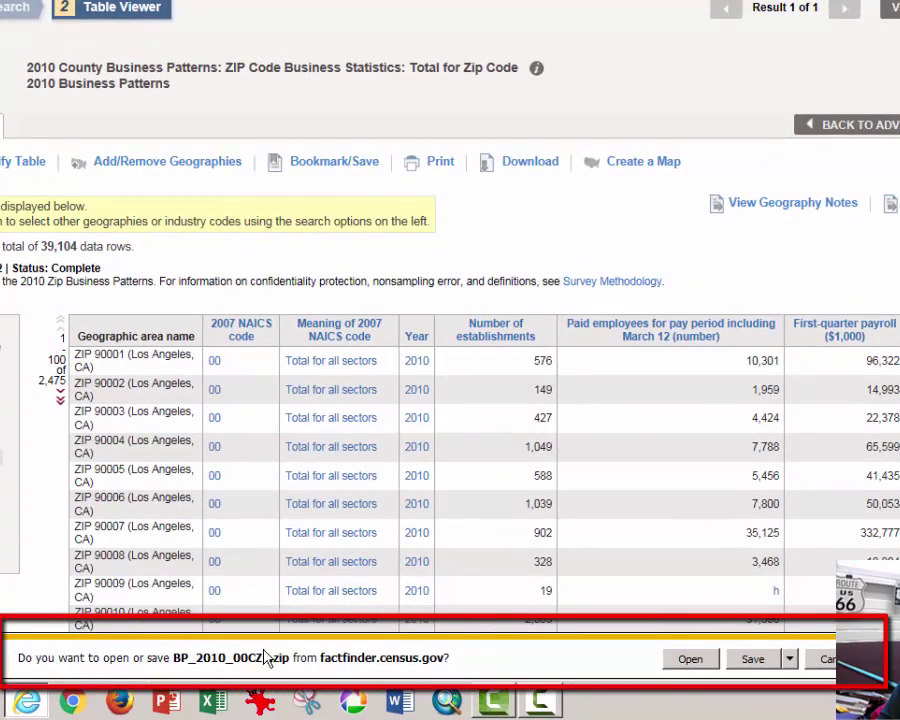
{"action": "left_click", "coordinate": [690, 661]}
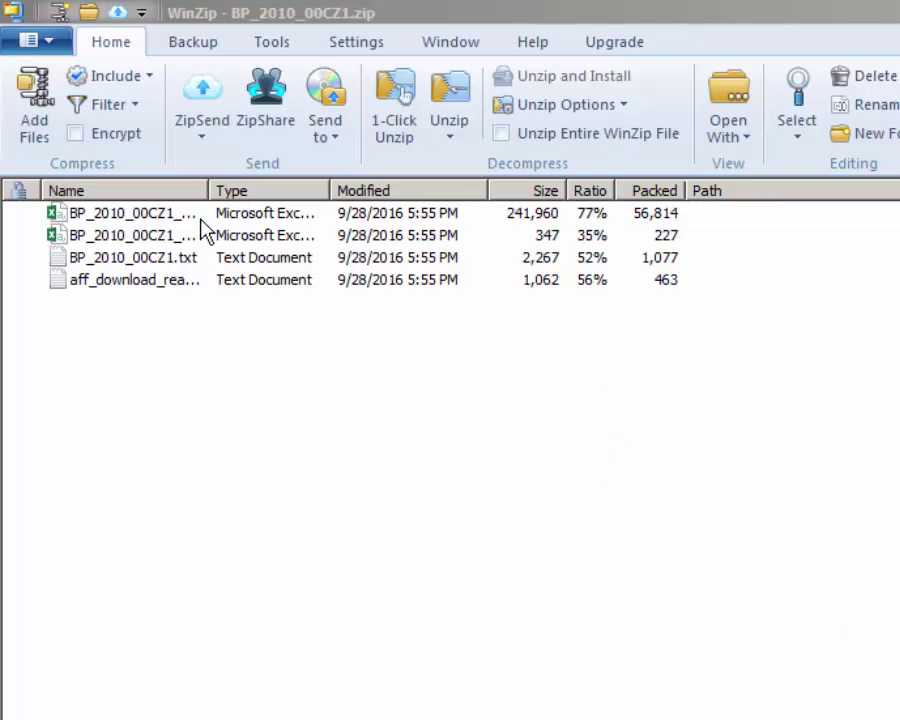
- Open BP_2010_00CZ1_with_ann.csv from the WinZip archive in Excel
{"action": "left_click", "coordinate": [540, 214]}
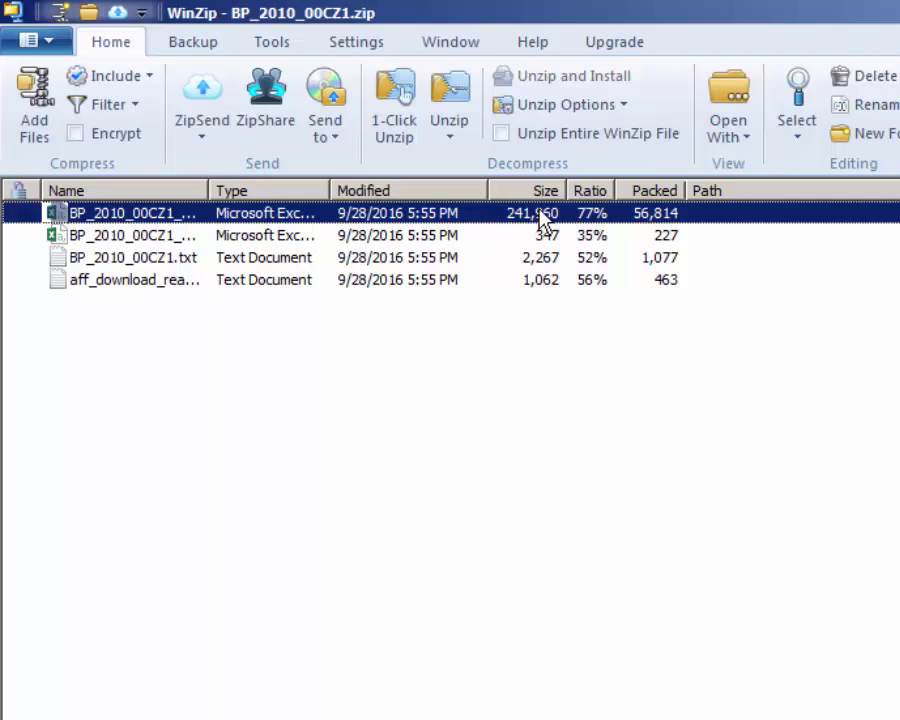
{"action": "double_click", "coordinate": [176, 218]}
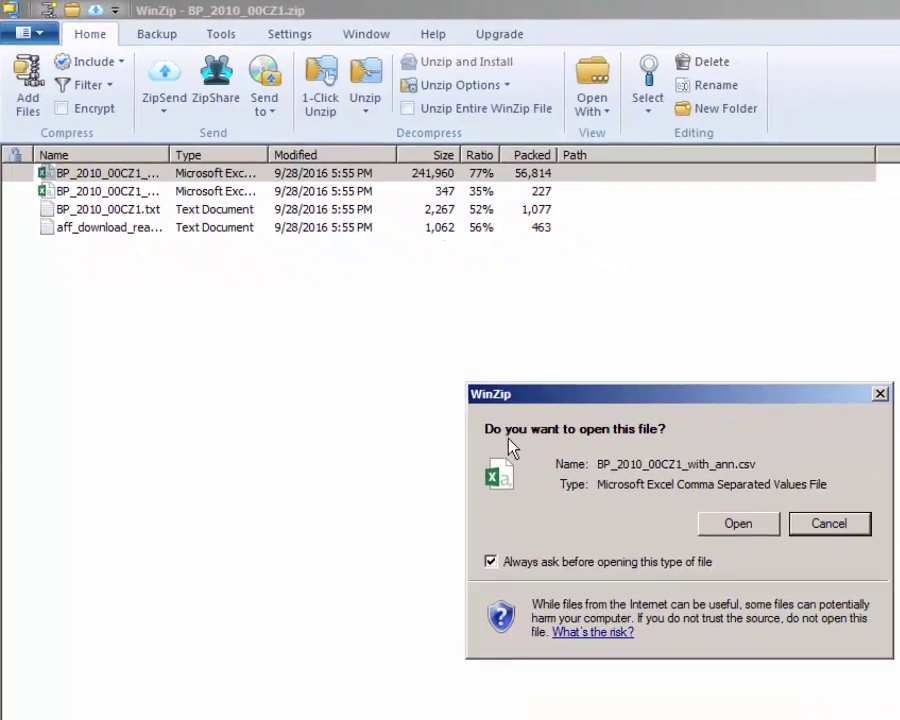
{"action": "left_click", "coordinate": [700, 497]}
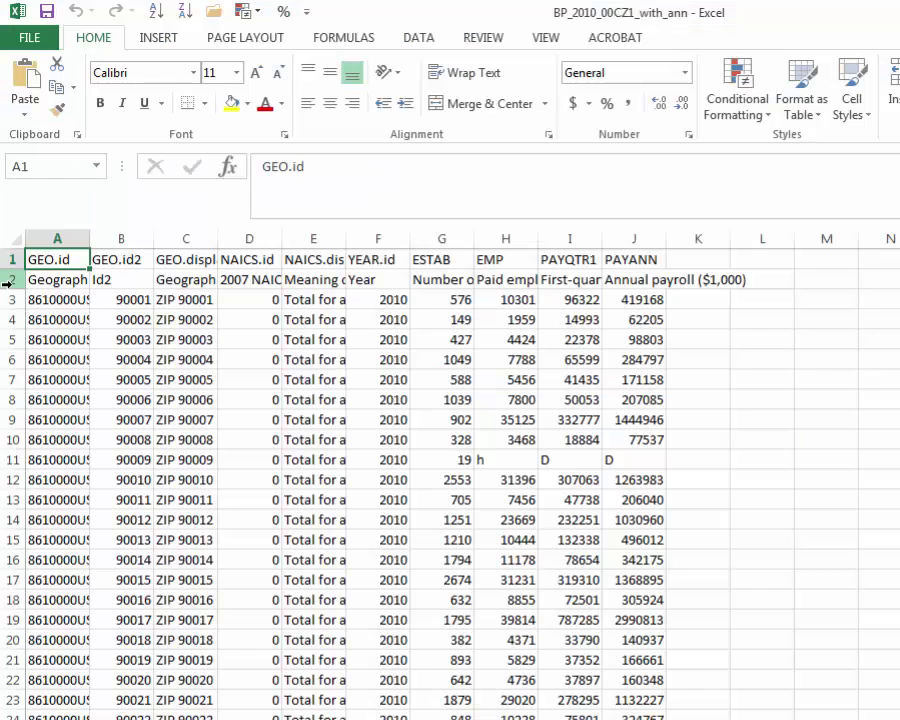
- Inspect the ESTAB column and the header and first ZIP rows of the data
{"action": "left_click", "coordinate": [447, 245]}
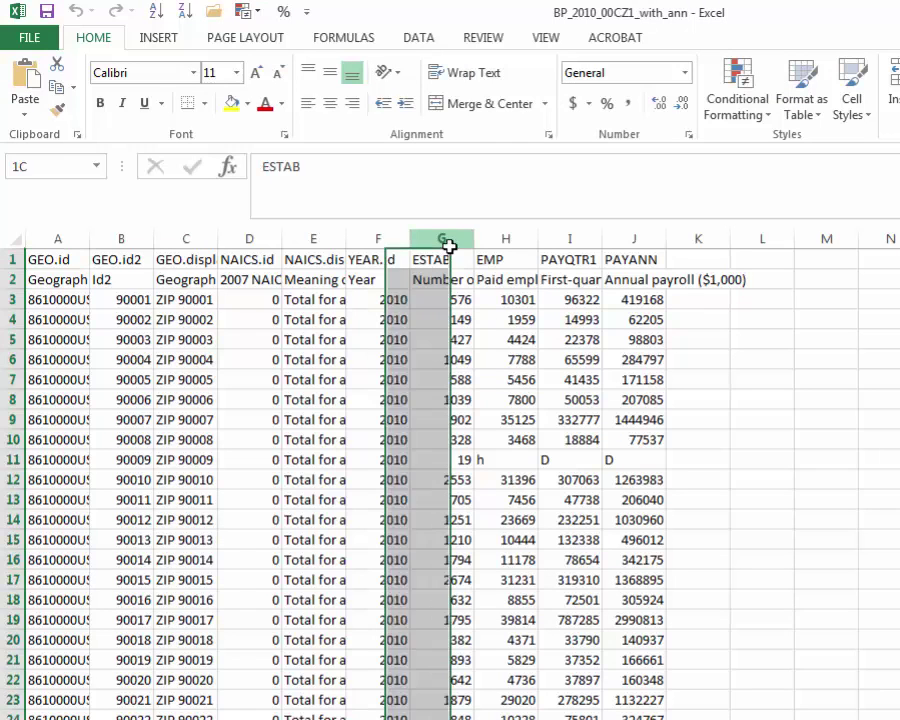
{"action": "left_click", "coordinate": [854, 354]}
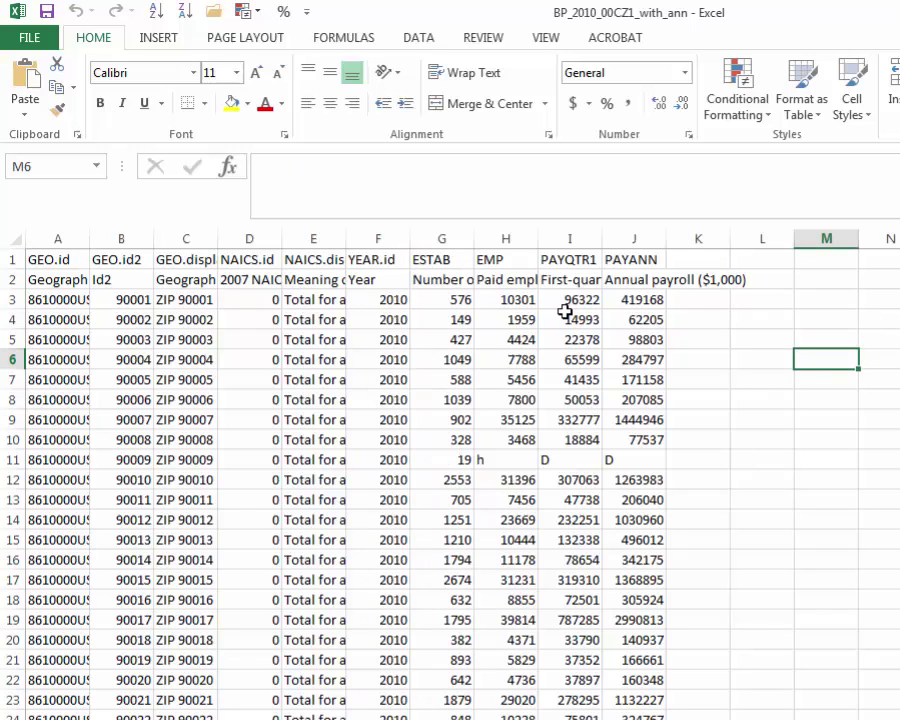
{"action": "left_click_drag", "start_coordinate": [634, 259], "coordinate": [24, 320]}
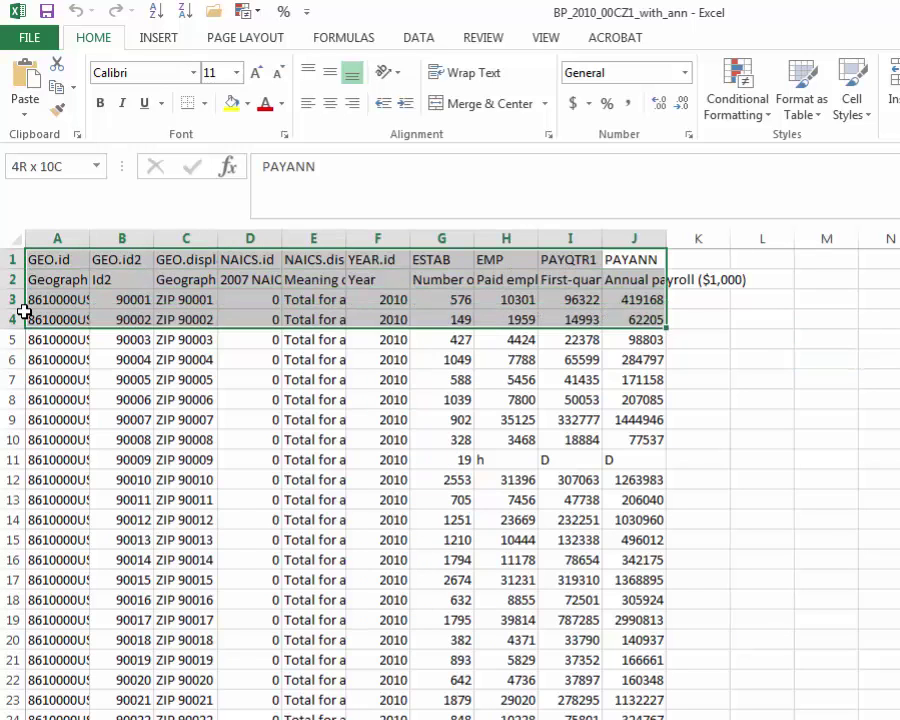
{"action": "left_click", "coordinate": [326, 320]}
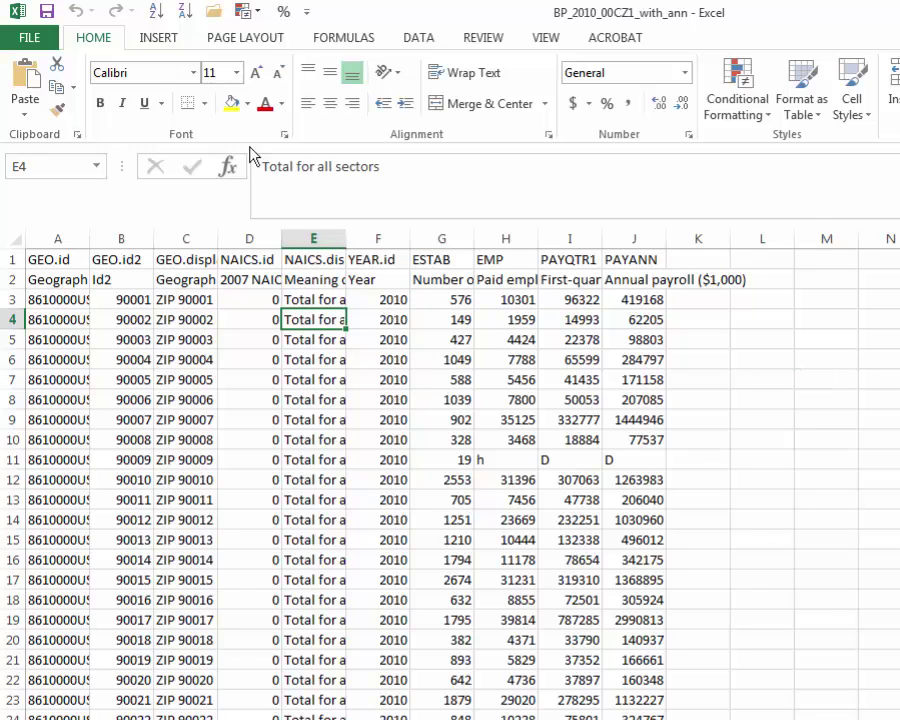
- Save the data to the Desktop as Excel Workbook CBP_ZIP_CA_2010
{"action": "left_click", "coordinate": [30, 36]}
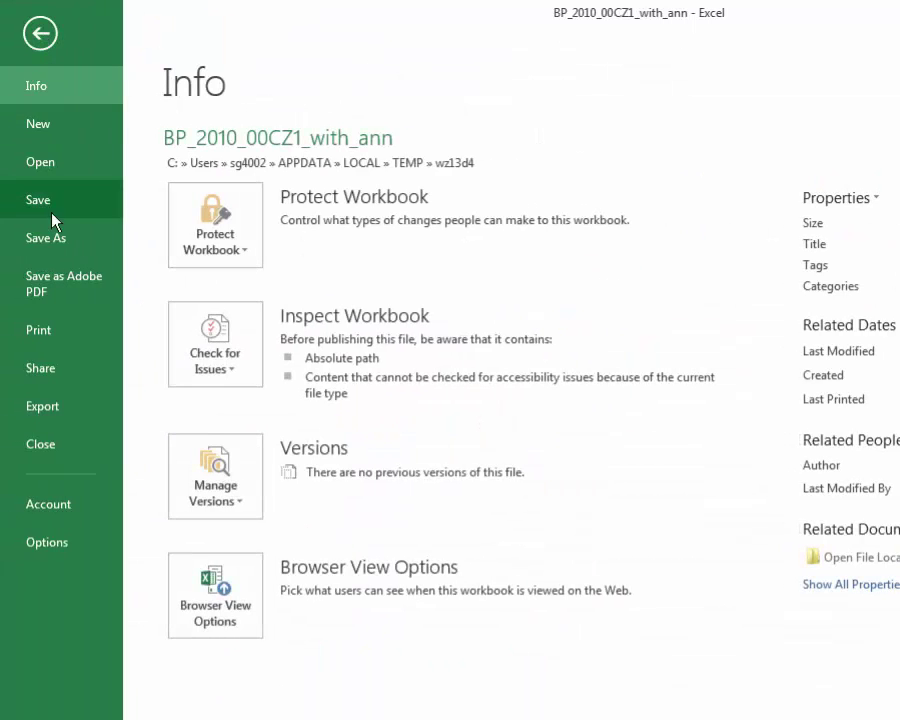
{"action": "left_click", "coordinate": [52, 242]}
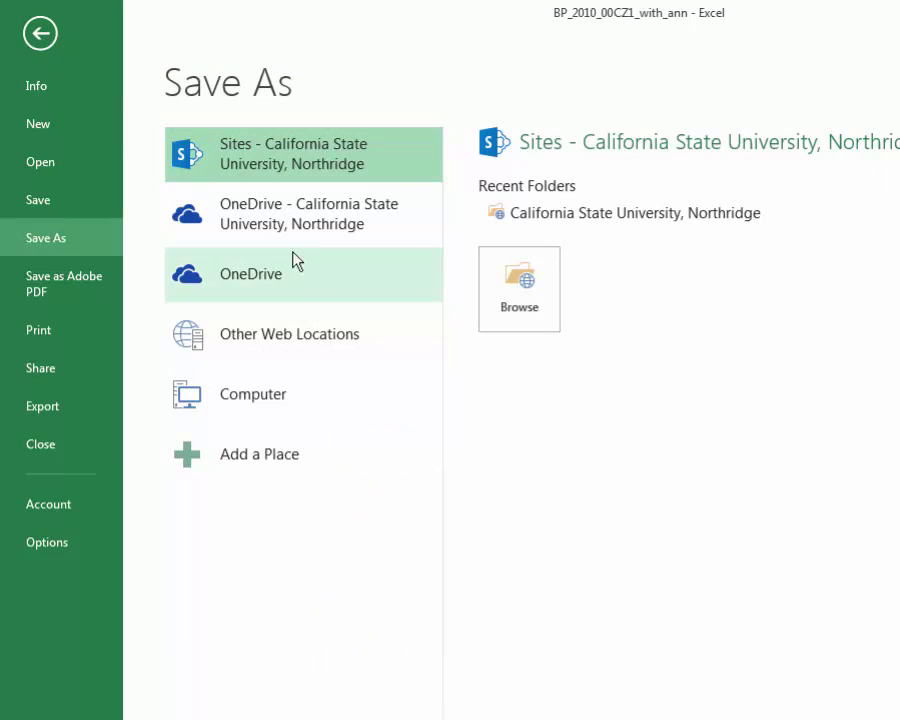
{"action": "left_click", "coordinate": [263, 394]}
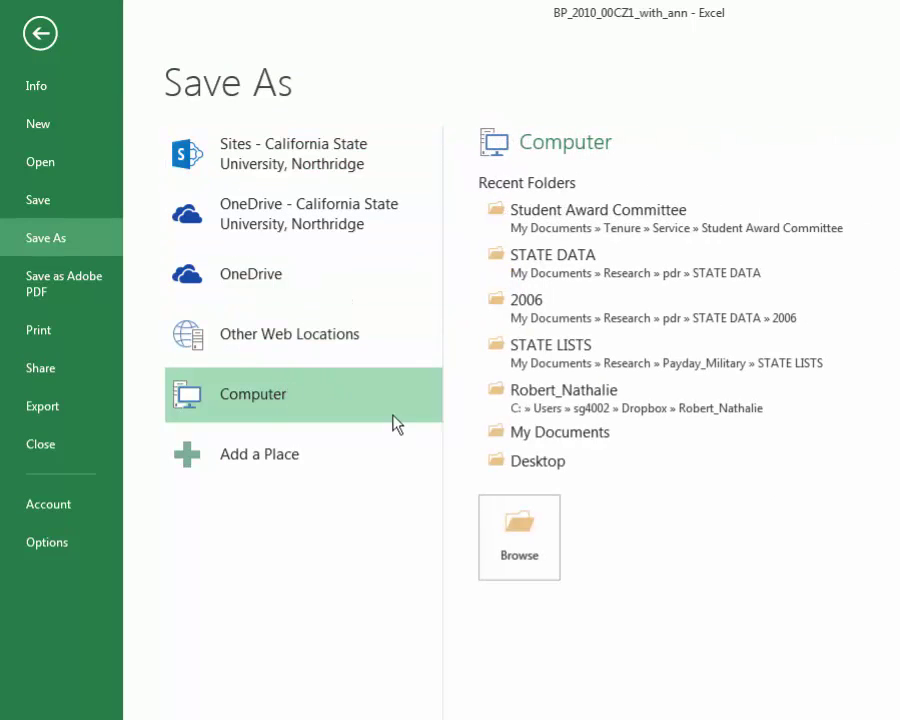
{"action": "left_click", "coordinate": [540, 463]}
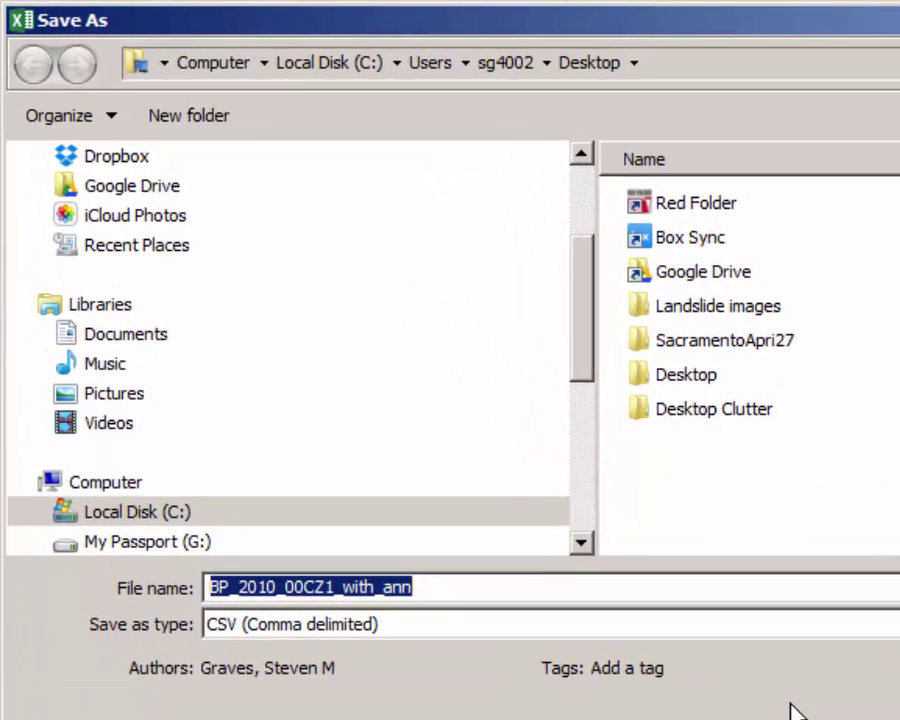
{"action": "type", "text": "C"}
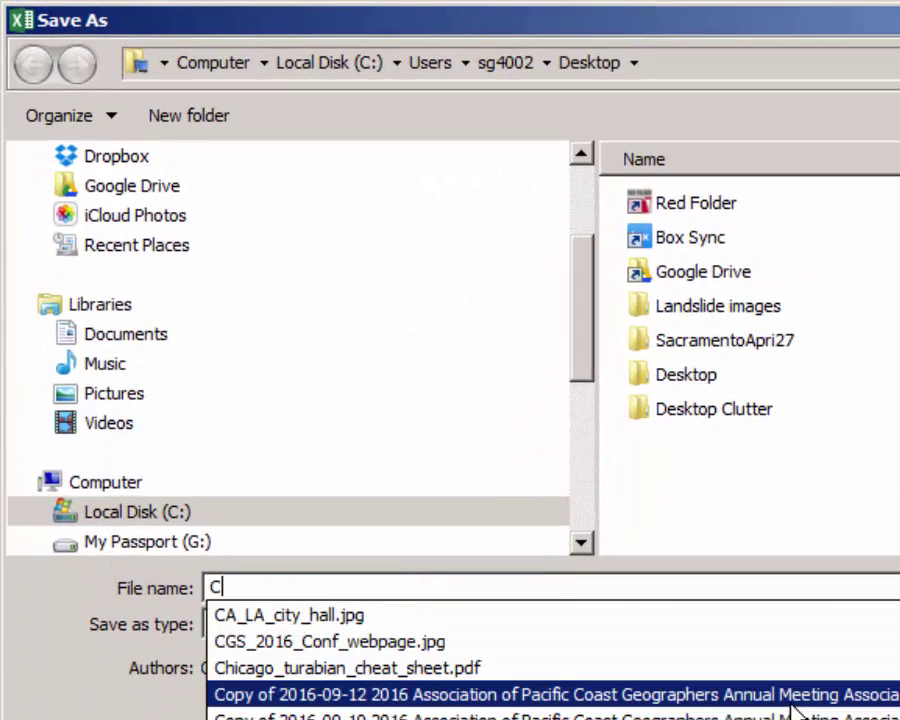
{"action": "type", "text": "BP_Z"}
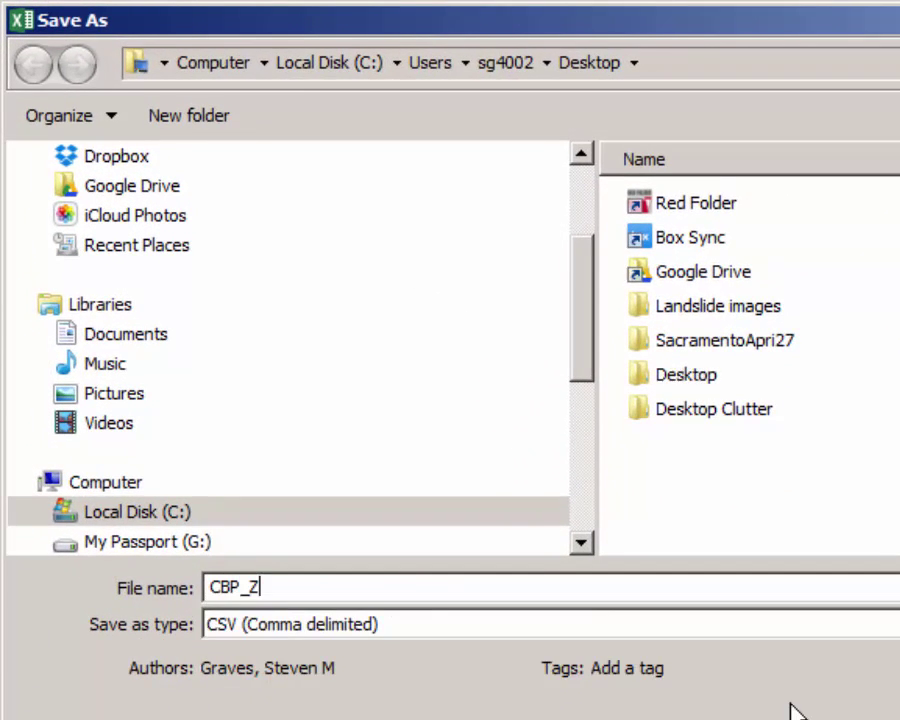
{"action": "type", "text": "IP_CA_"}
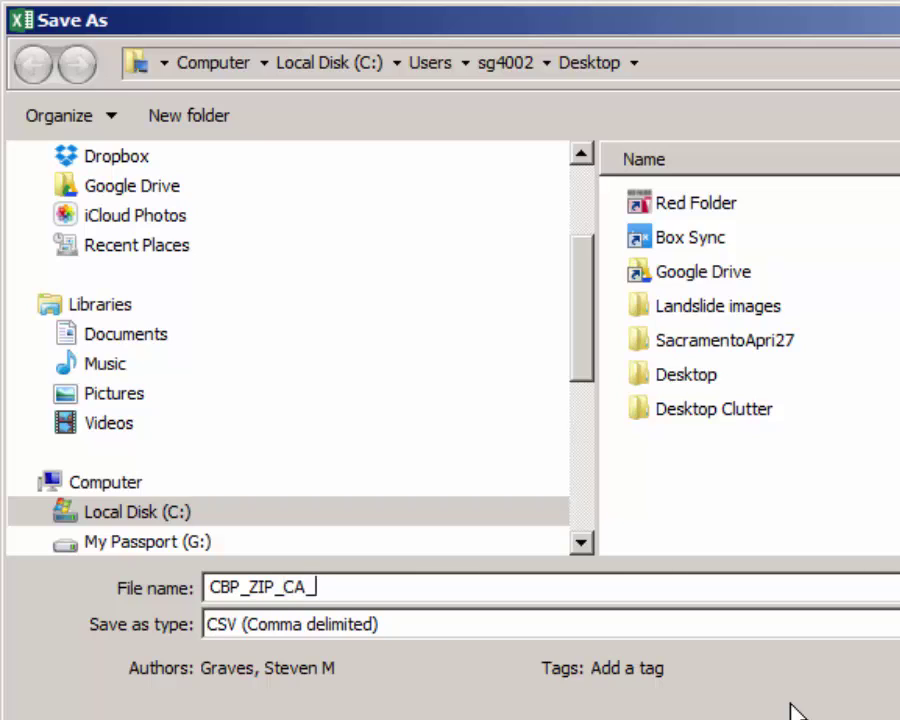
{"action": "type", "text": "10"}
{"action": "key", "text": "BackSpace"}
{"action": "key", "text": "BackSpace"}
{"action": "type", "text": "2010"}
{"action": "key", "text": "Tab"}
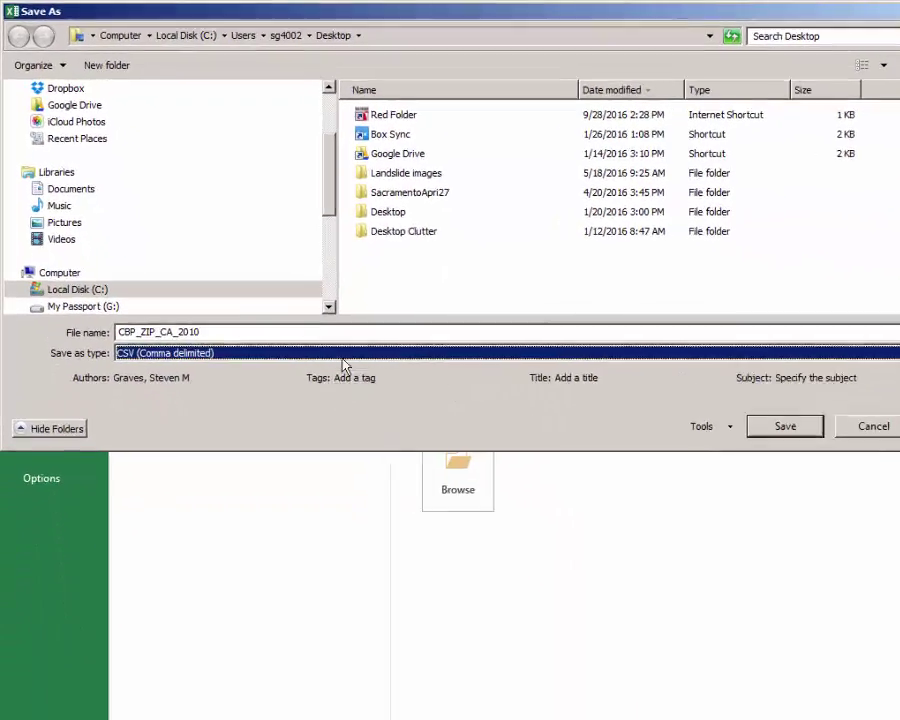
{"action": "left_click", "coordinate": [549, 567]}
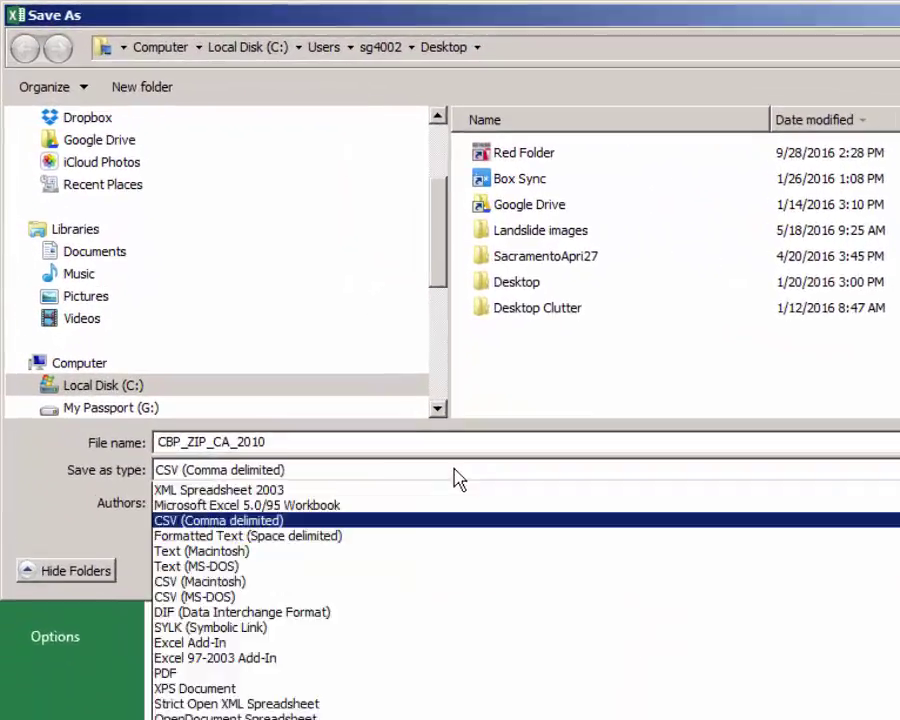
{"action": "scroll", "coordinate": [450, 495], "scroll_direction": "up", "scroll_amount": 5}
{"action": "left_click", "coordinate": [445, 499]}
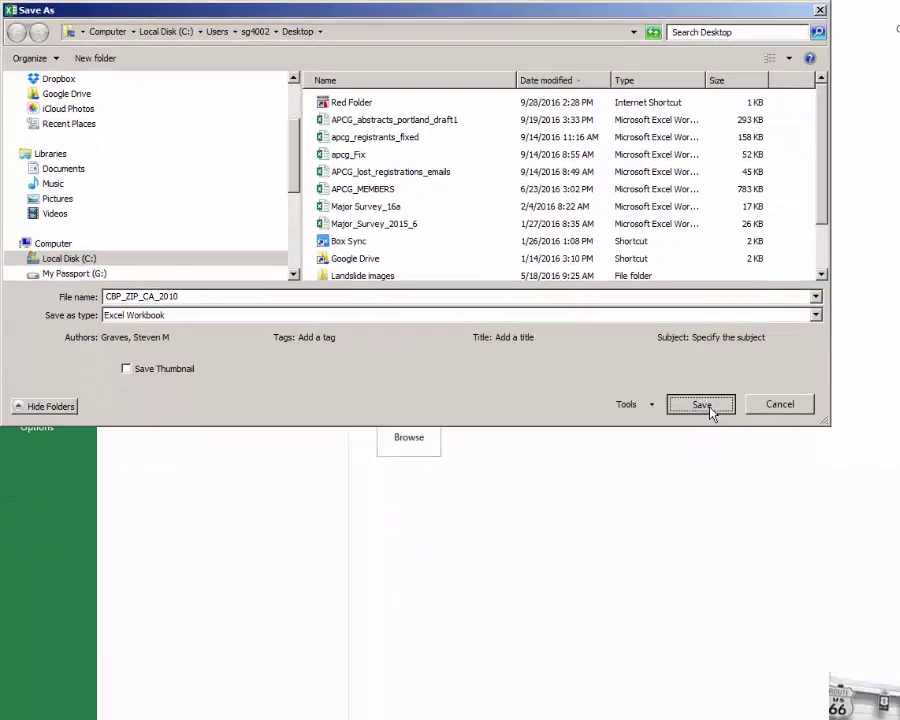
{"action": "left_click", "coordinate": [876, 513]}
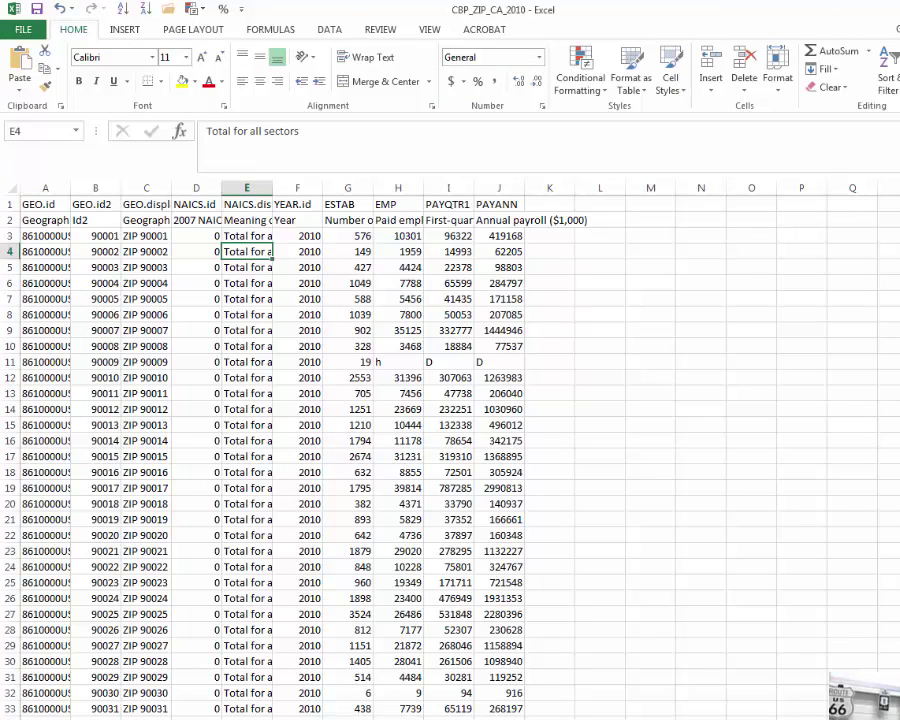
- Back in FactFinder's advanced search, remove the 00 Total for all sectors industry filter
{"action": "key", "text": "alt+Tab"}
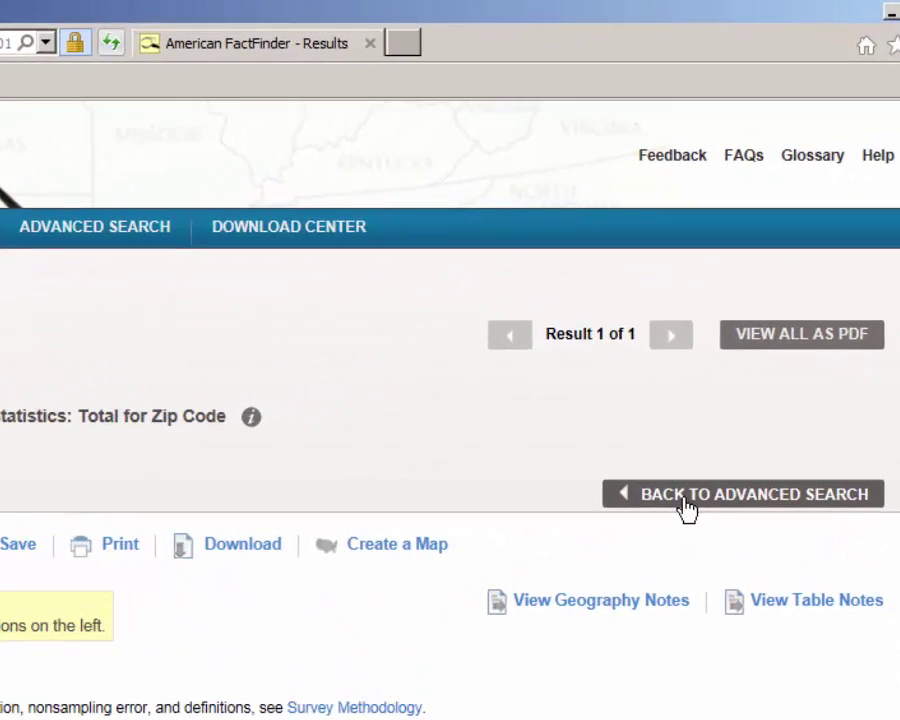
{"action": "left_click", "coordinate": [686, 508]}
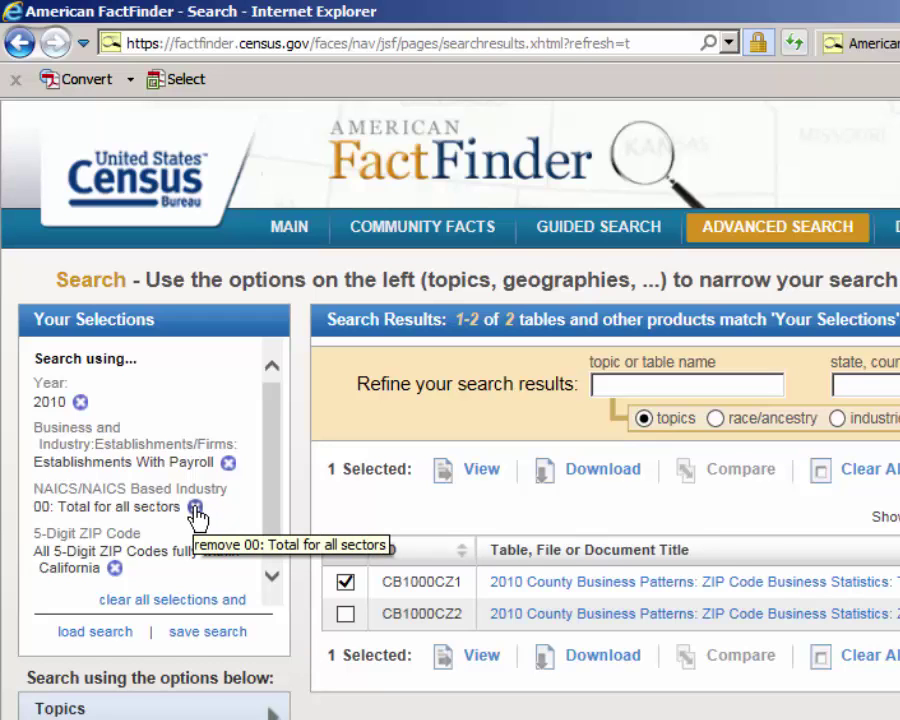
{"action": "left_click", "coordinate": [196, 508]}
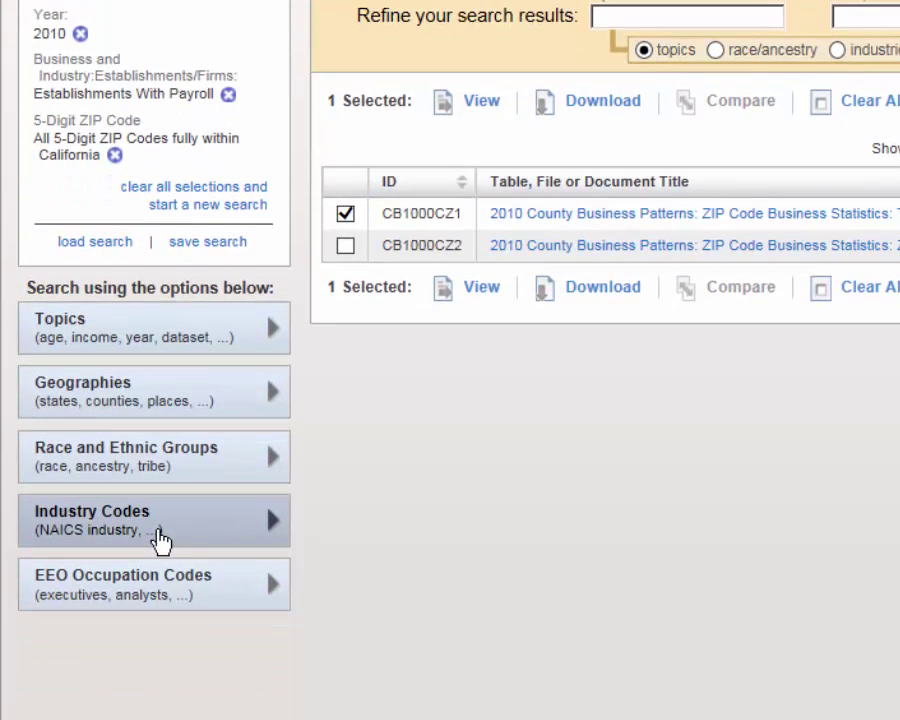
- Add industry code 722211 Limited-service restaurants from 722 Food Services & Drinking Places, leaving table CB1000CZ2
{"action": "left_click", "coordinate": [160, 540]}
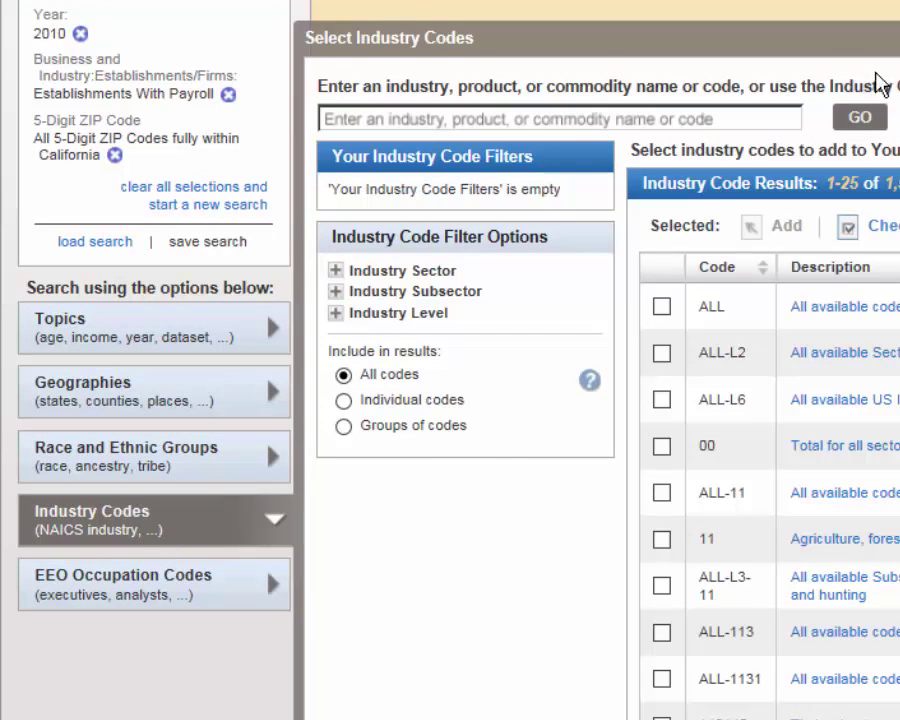
{"action": "left_click", "coordinate": [336, 293]}
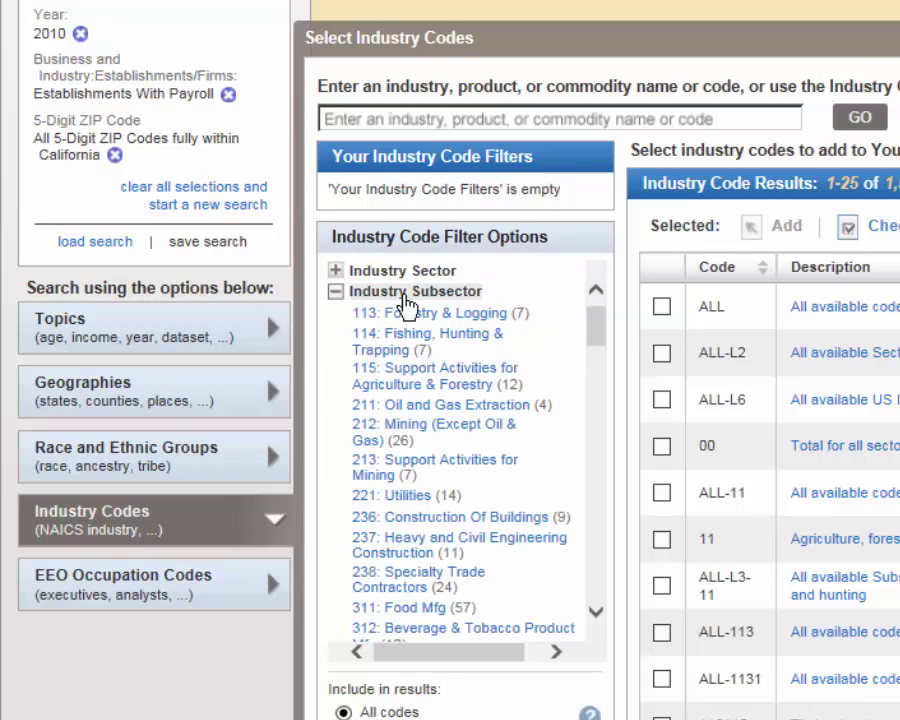
{"action": "left_click_drag", "start_coordinate": [600, 325], "coordinate": [595, 594]}
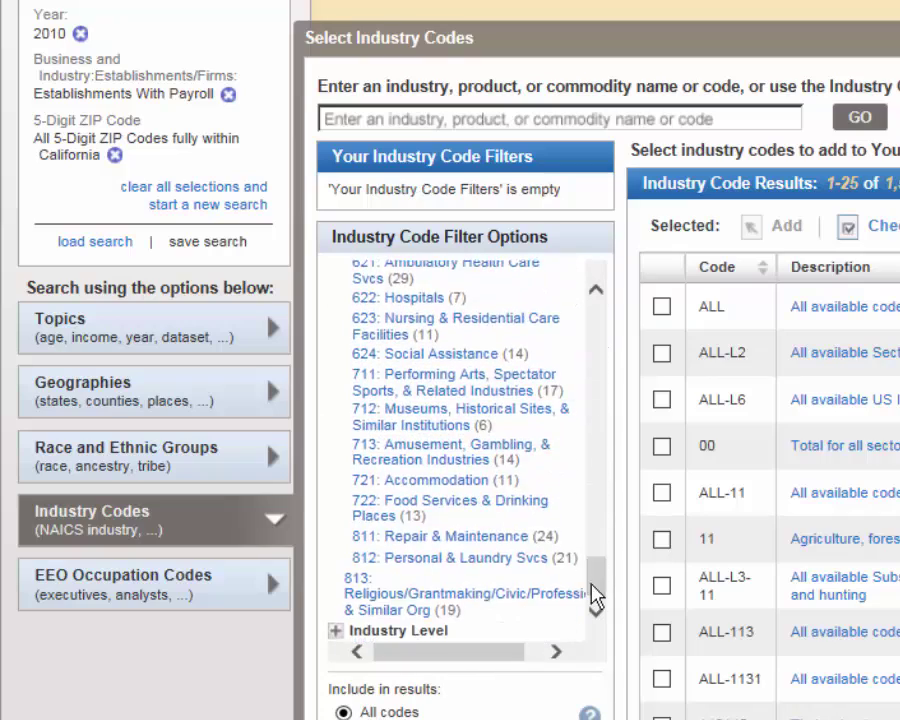
{"action": "left_click", "coordinate": [387, 511]}
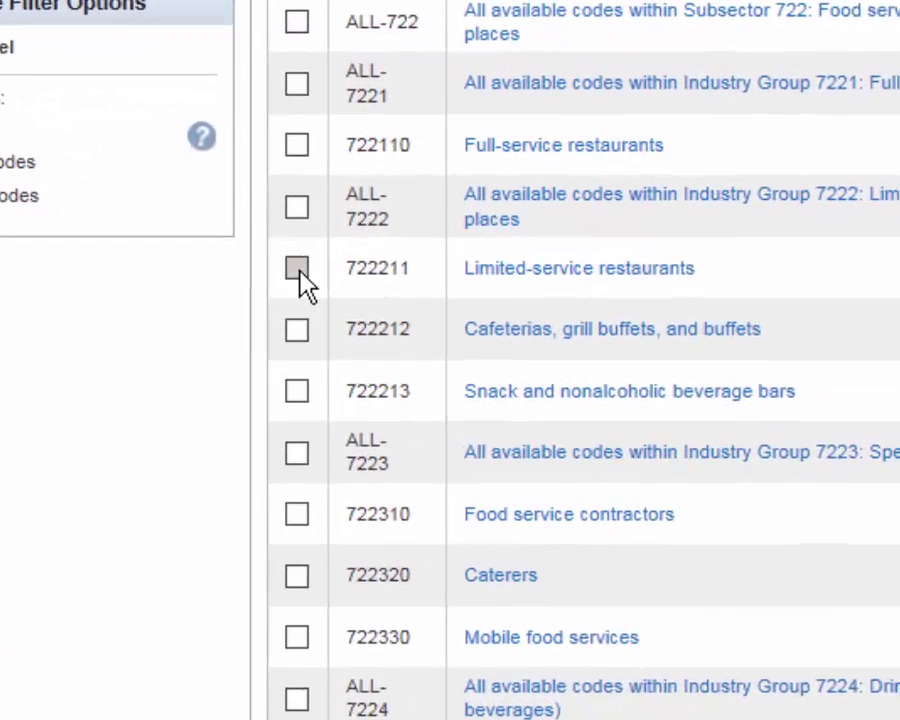
{"action": "left_click", "coordinate": [275, 262]}
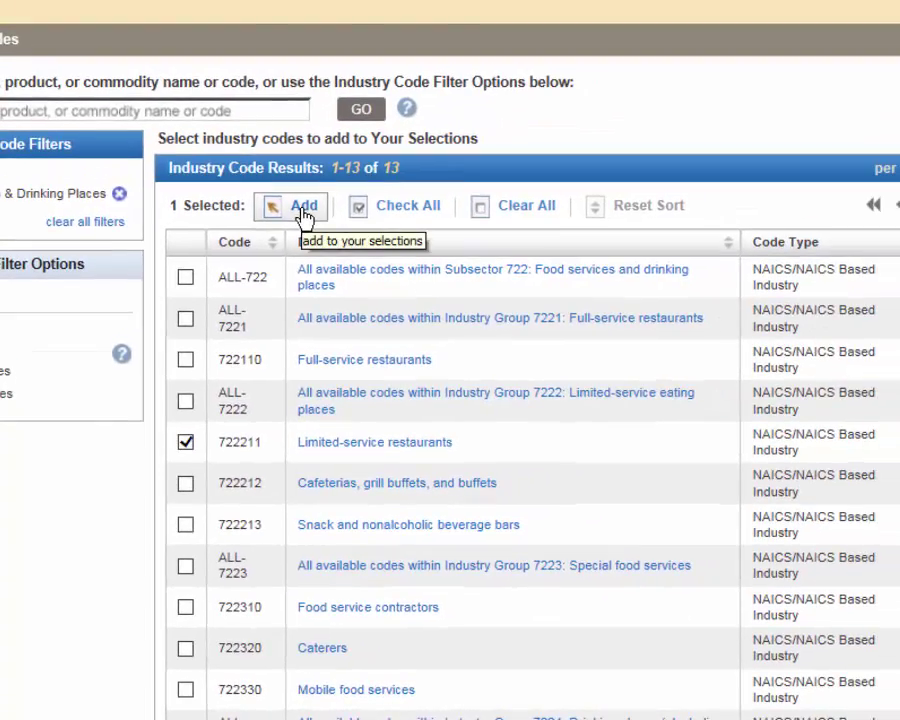
{"action": "left_click", "coordinate": [303, 210]}
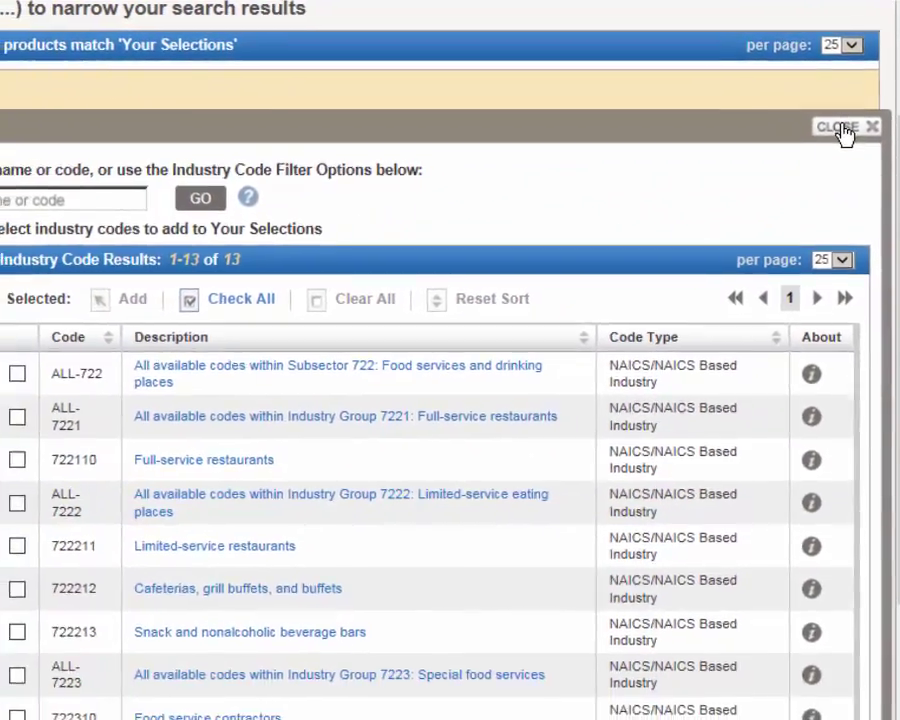
{"action": "left_click", "coordinate": [836, 145]}
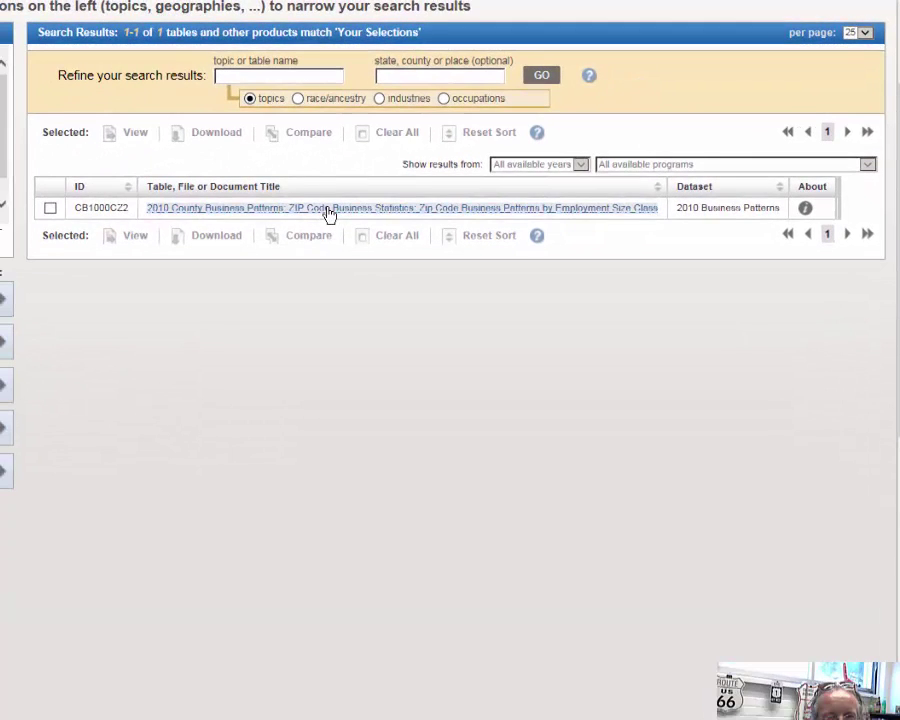
- Open table CB1000CZ2, ZIP Code Business Patterns by Employment Size Class, and scroll through it
{"action": "left_click", "coordinate": [329, 214]}
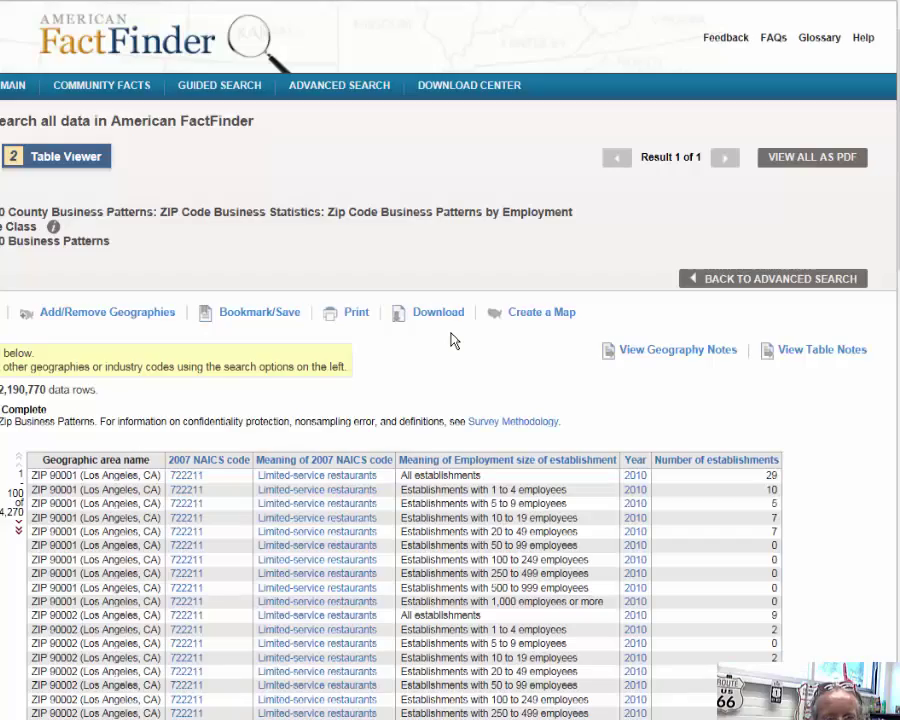
{"action": "scroll", "coordinate": [451, 341], "scroll_direction": "down", "scroll_amount": 5}
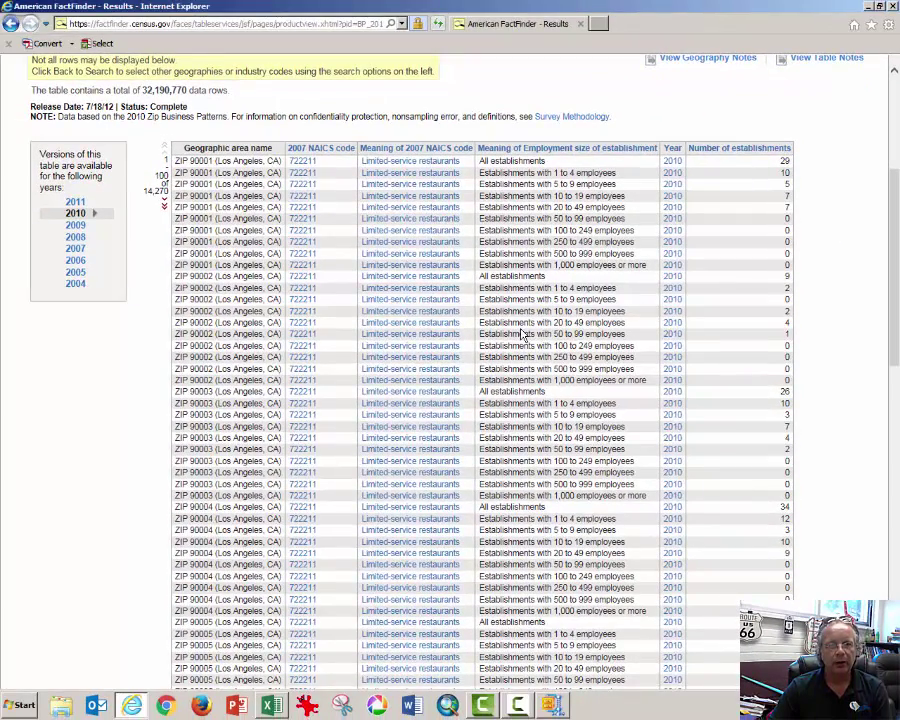
{"action": "scroll", "coordinate": [521, 336], "scroll_direction": "up", "scroll_amount": 2}
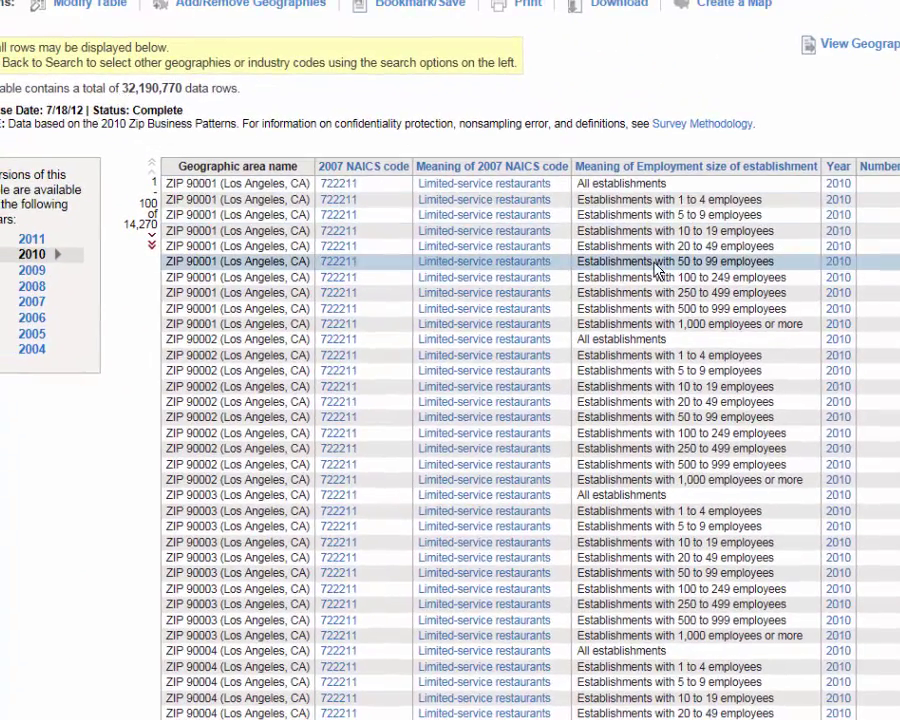
{"action": "scroll", "coordinate": [655, 268], "scroll_direction": "up", "scroll_amount": 2}
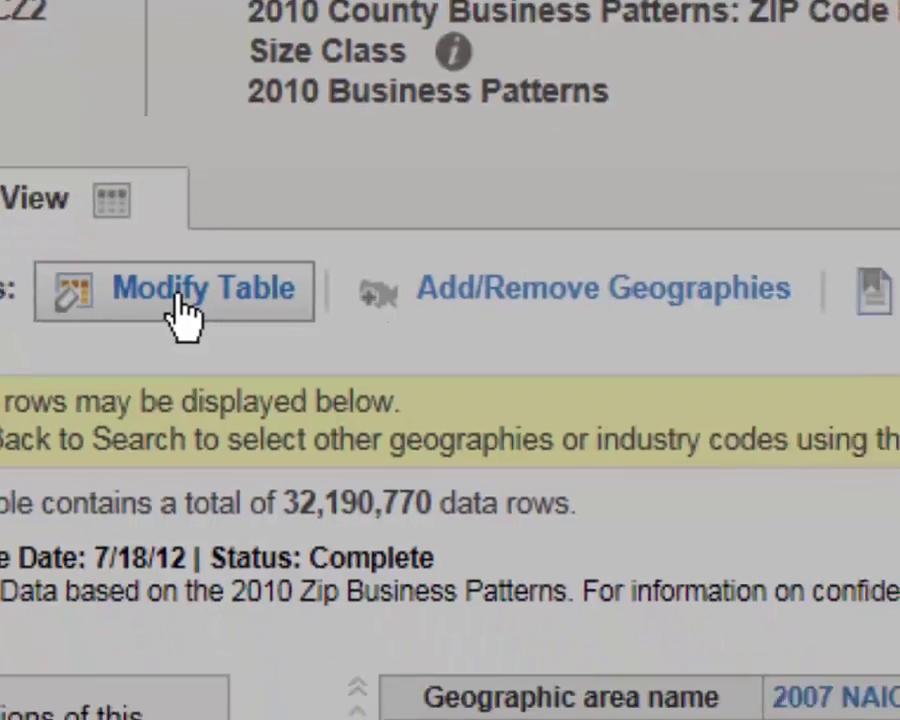
- Filter the employment-size column to keep only the All establishments rows
{"action": "left_click", "coordinate": [220, 372]}
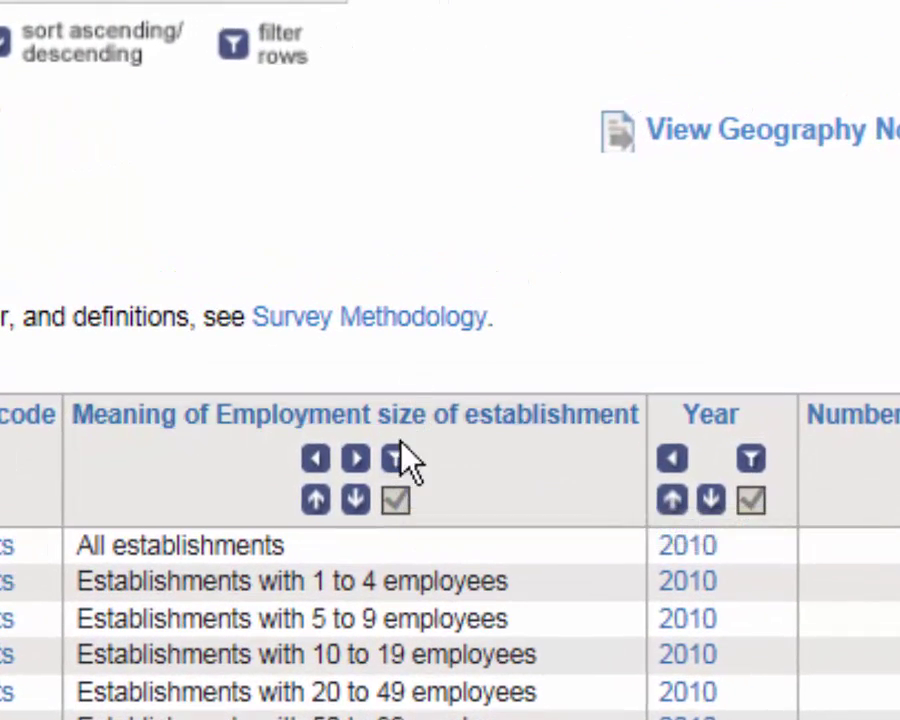
{"action": "left_click", "coordinate": [398, 462]}
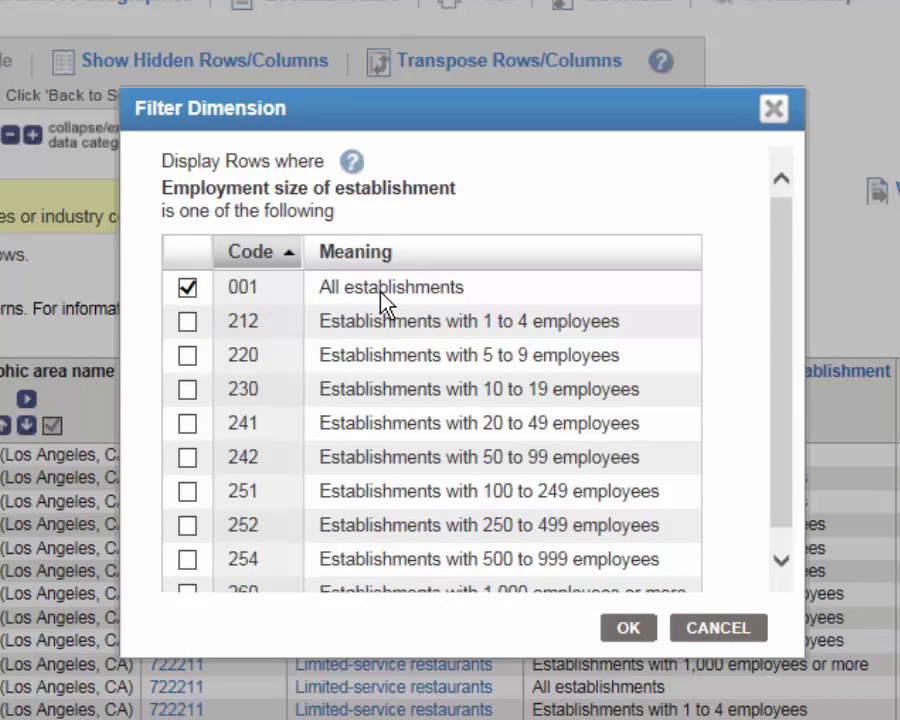
{"action": "left_click", "coordinate": [627, 630]}
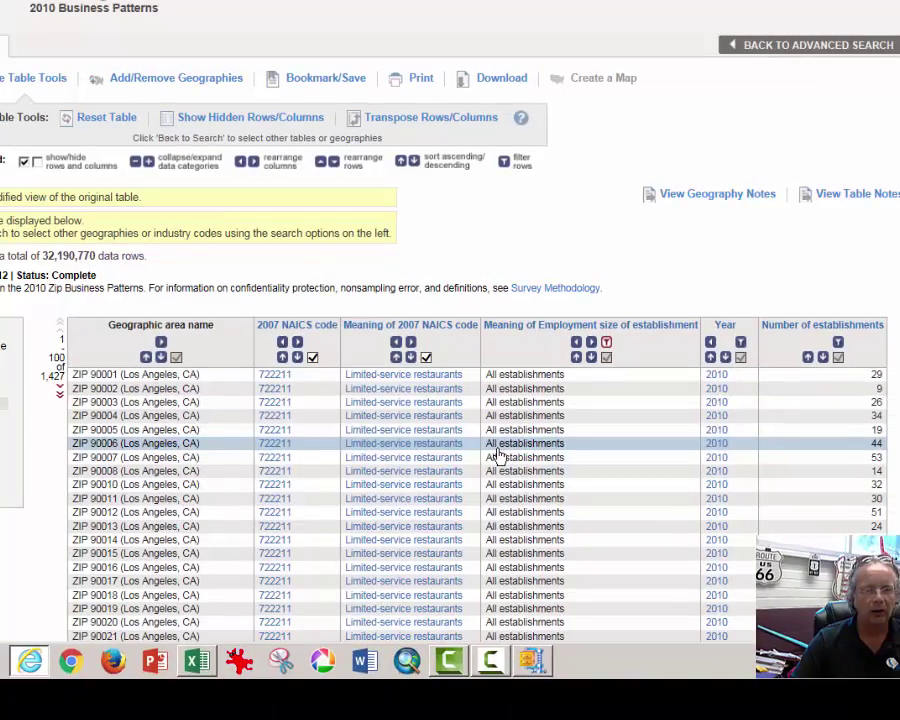
- Review the filtered table and bring up its Download window
{"action": "scroll", "coordinate": [512, 249], "scroll_direction": "down", "scroll_amount": 3}
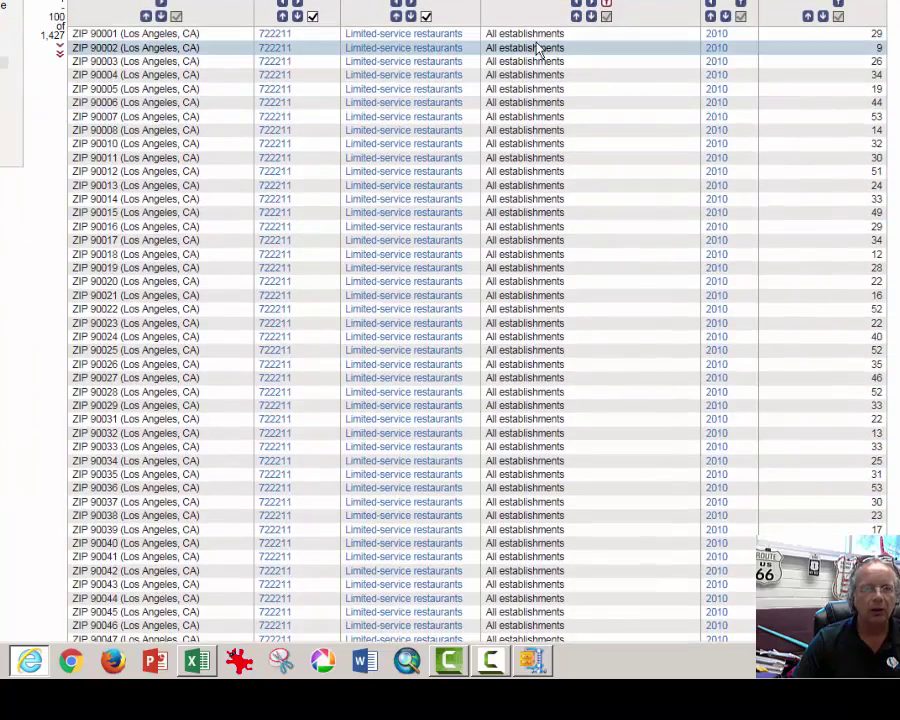
{"action": "scroll", "coordinate": [543, 275], "scroll_direction": "up", "scroll_amount": 2}
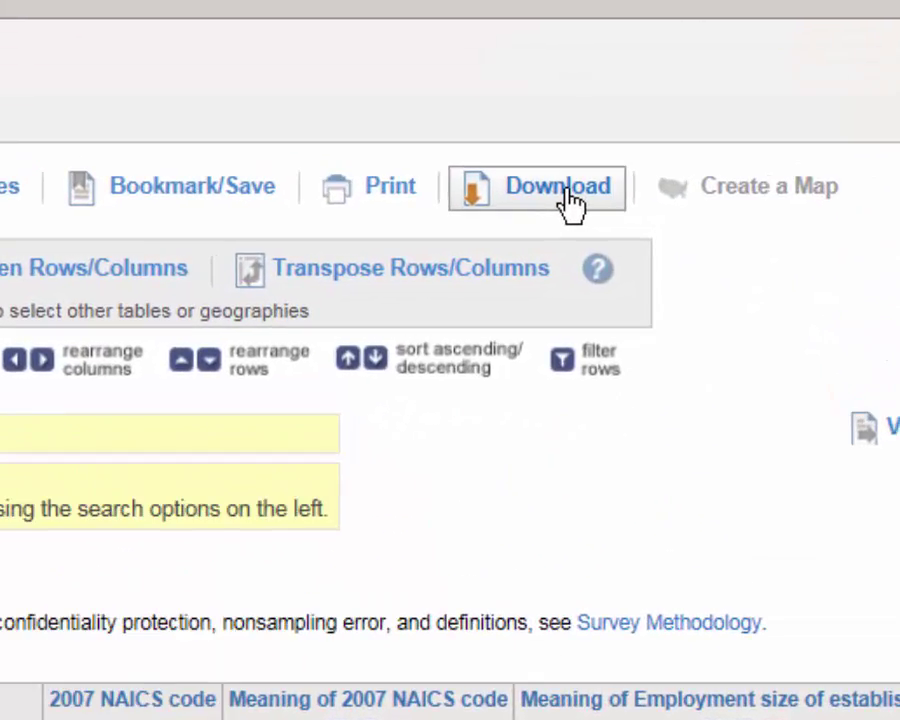
{"action": "left_click", "coordinate": [507, 0]}
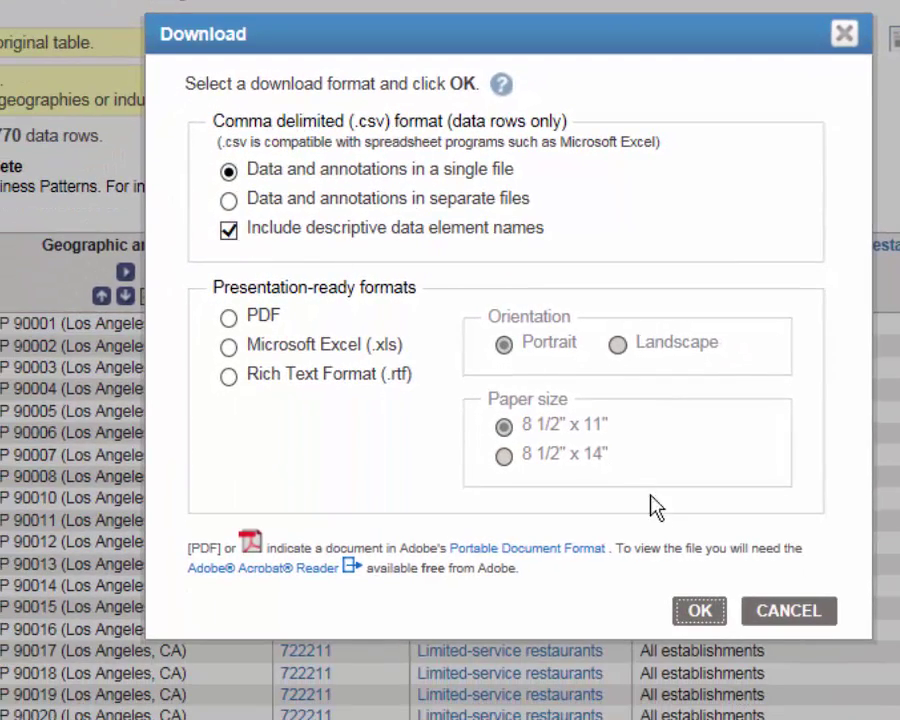
- Download the table as data and annotations in a single CSV and open BP_2010_00CZ2.zip
{"action": "left_click", "coordinate": [703, 612]}
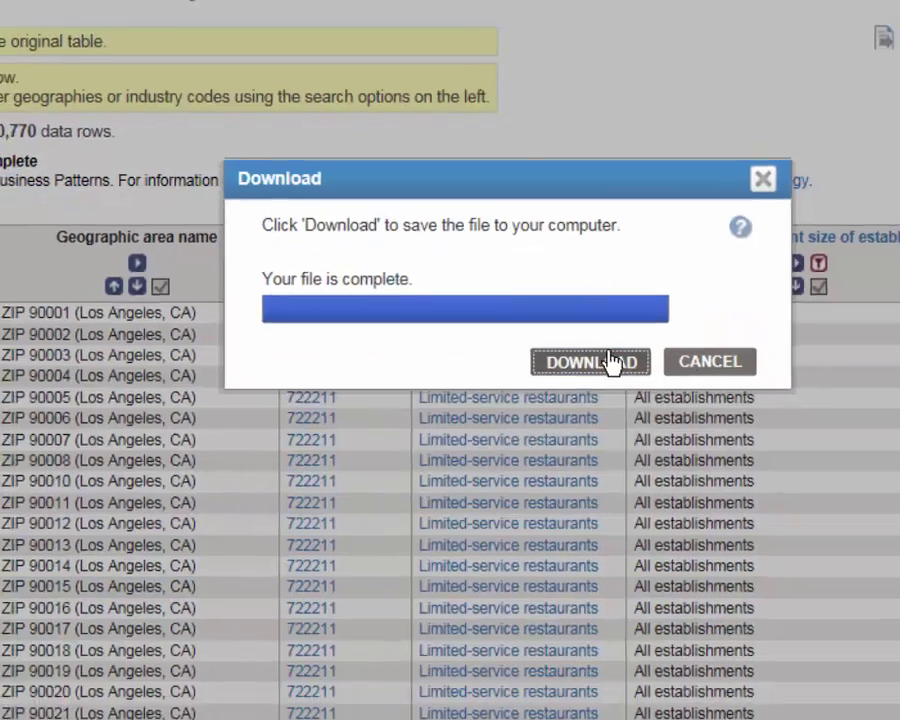
{"action": "left_click", "coordinate": [620, 374]}
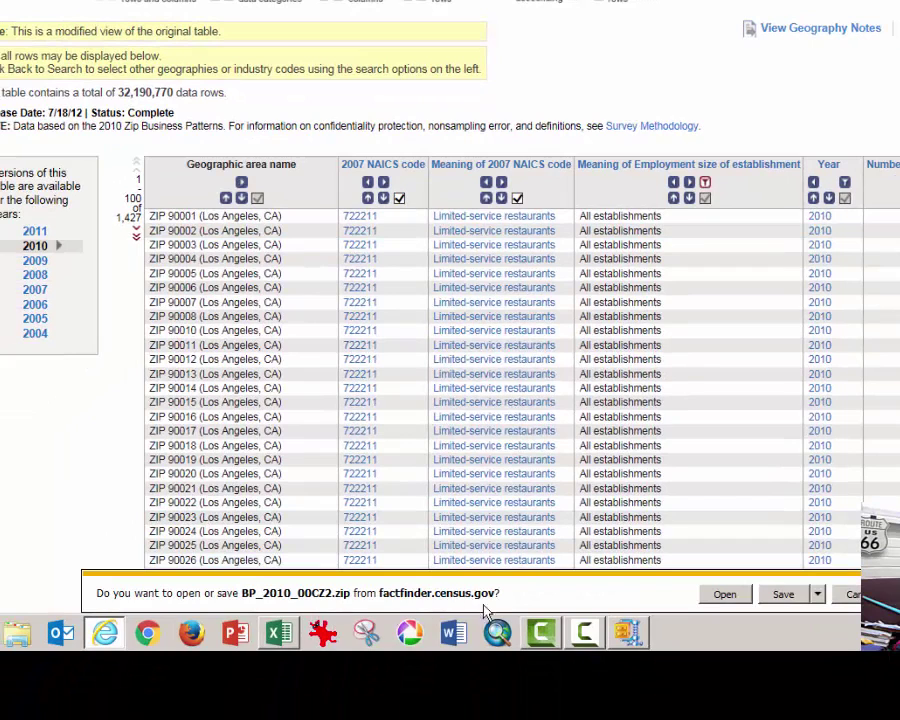
{"action": "left_click", "coordinate": [722, 595]}
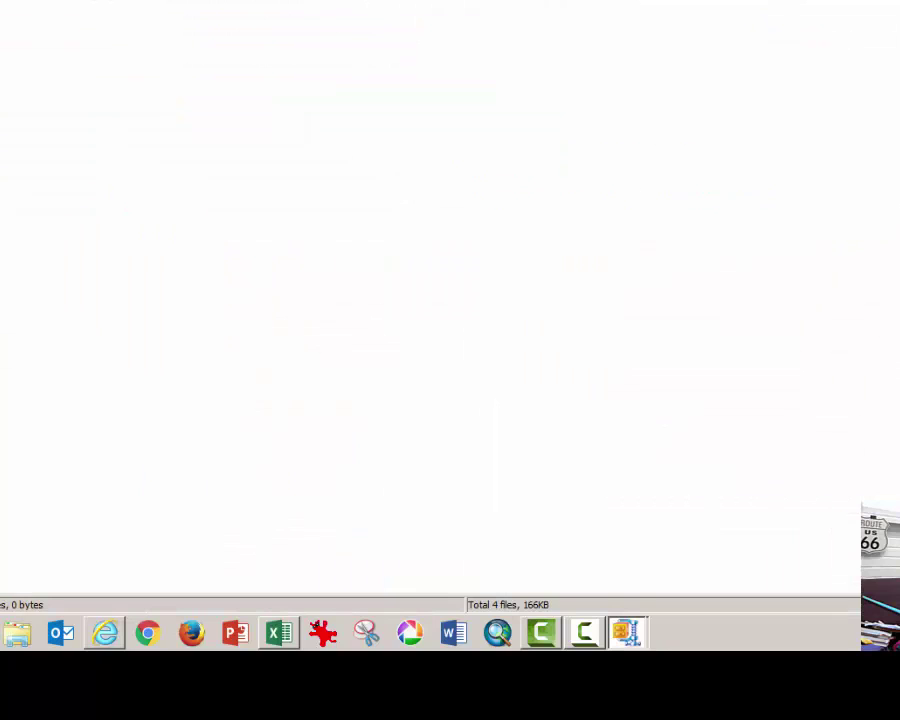
- Open BP_2010_00CZ2_with_ann.csv from the WinZip archive and confirm opening it
{"action": "left_click", "coordinate": [301, 170]}
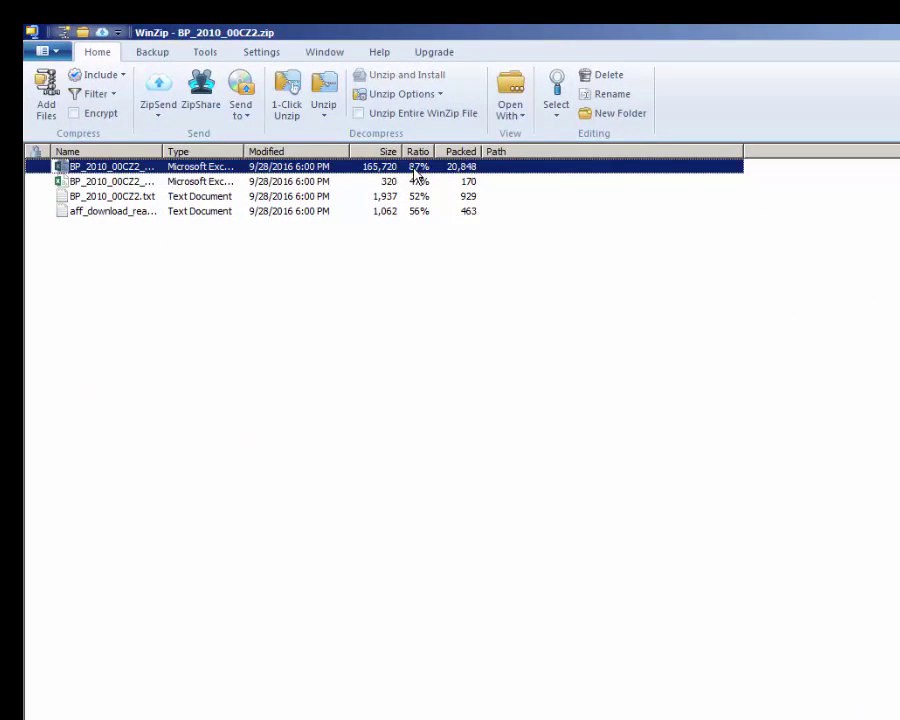
{"action": "double_click", "coordinate": [286, 170]}
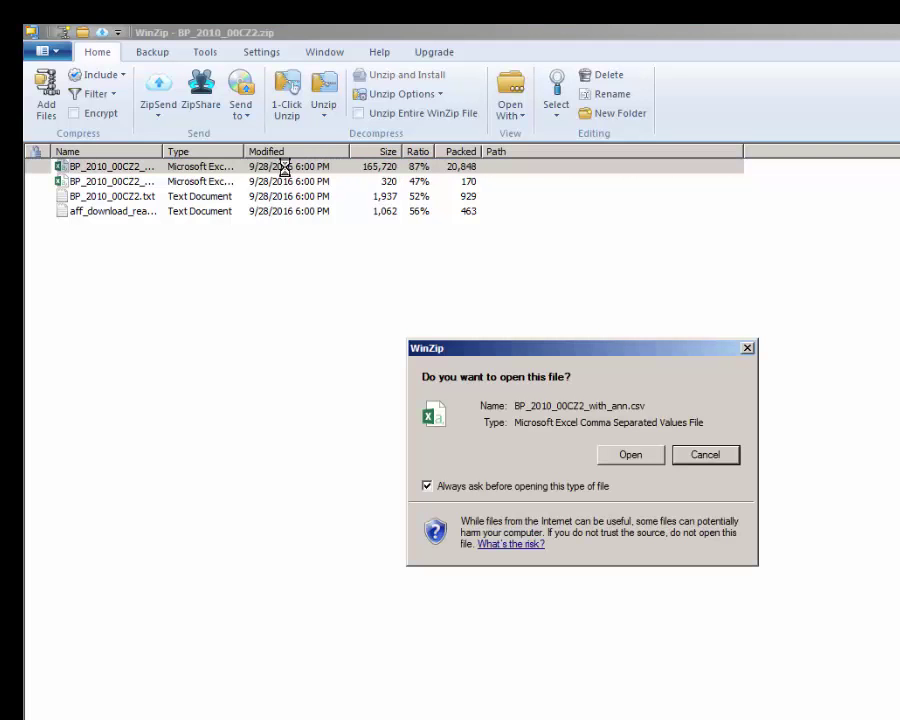
{"action": "left_click", "coordinate": [631, 456]}
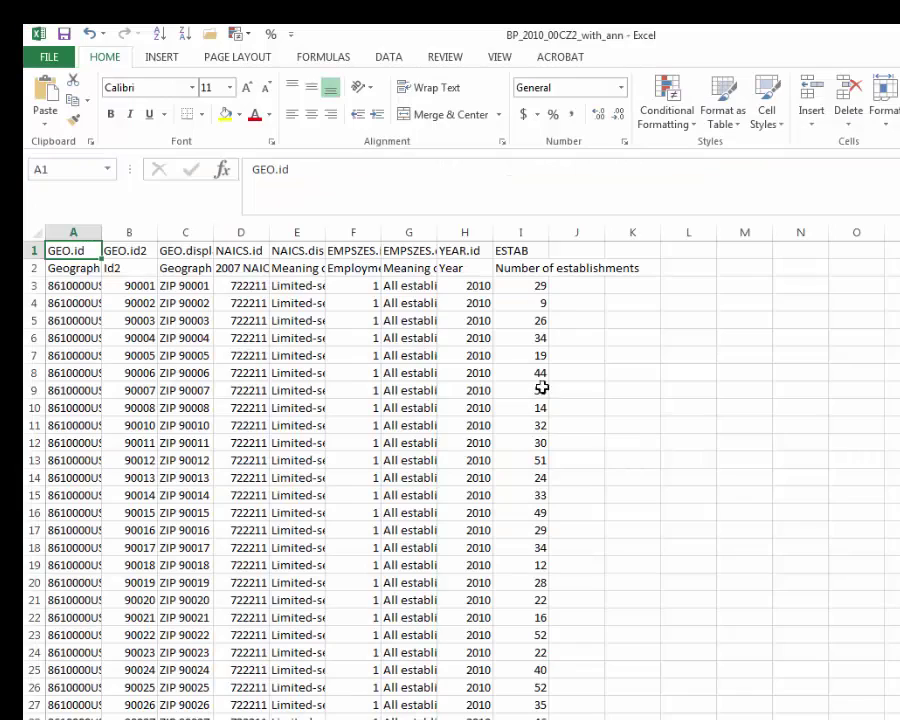
- Select and copy the whole limited-service restaurant data block, headers through last row
{"action": "left_click", "coordinate": [536, 372]}
{"action": "key", "text": "ctrl+Up"}
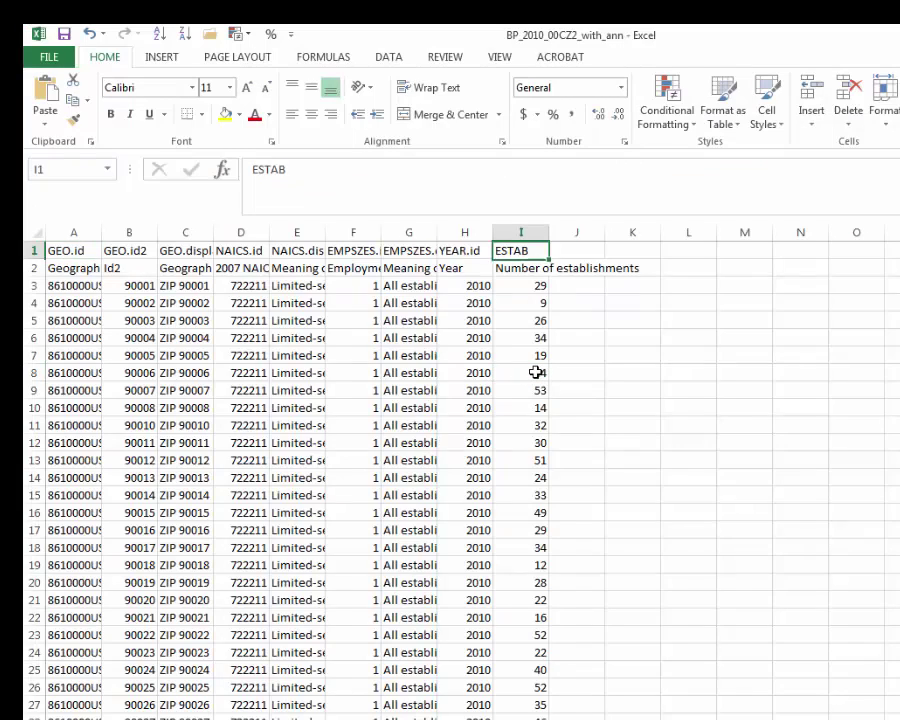
{"action": "key", "text": "ctrl+shift+Left"}
{"action": "key", "text": "ctrl+shift+Down"}
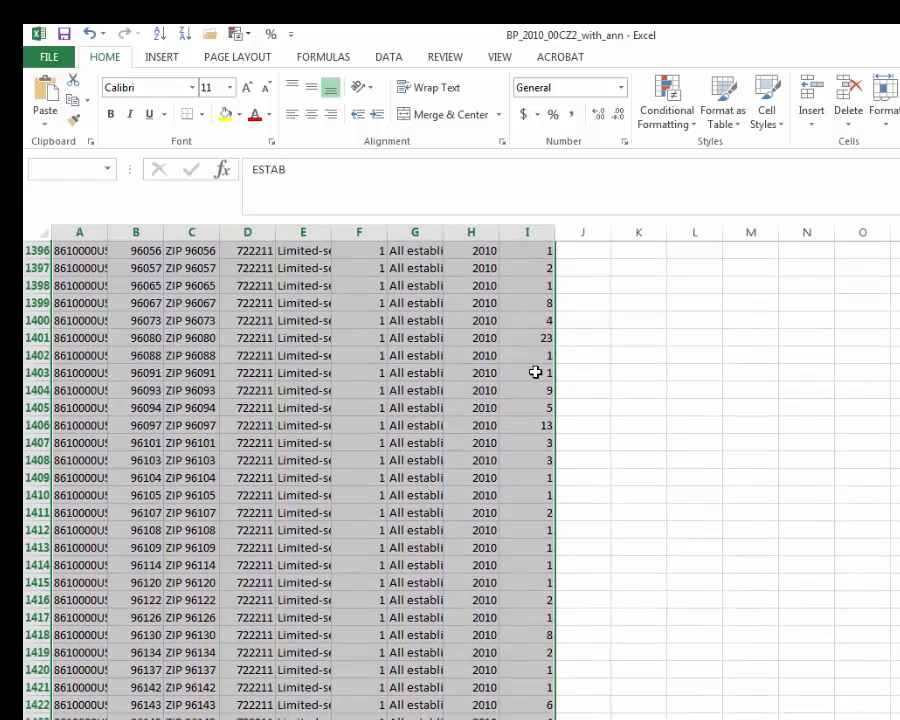
{"action": "key", "text": "ctrl+c"}
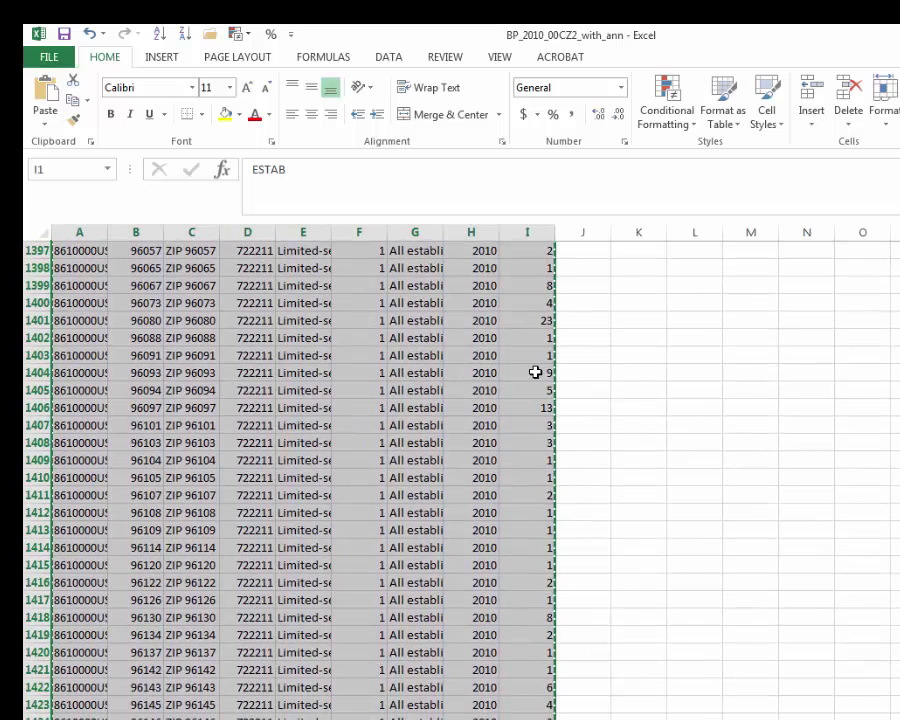
- Switch to the CBP_ZIP_CA_2010 workbook and move along the header row past the existing columns
{"action": "key", "text": "alt+Tab"}
{"action": "key", "text": "Tab"}
{"action": "key", "text": "Tab"}
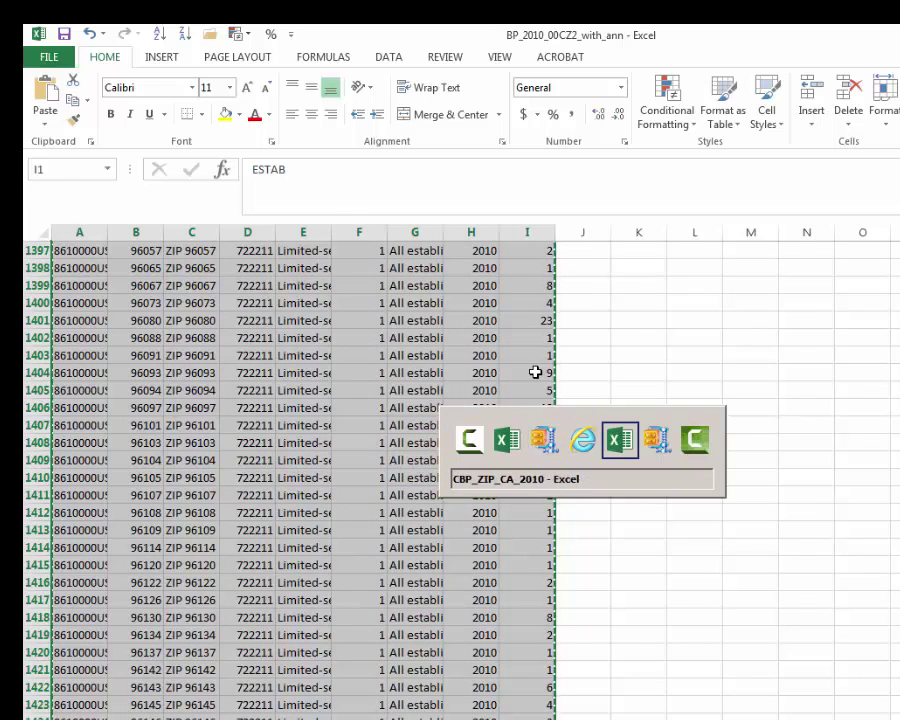
{"action": "key", "text": "Up"}
{"action": "key", "text": "Up"}
{"action": "key", "text": "Up"}
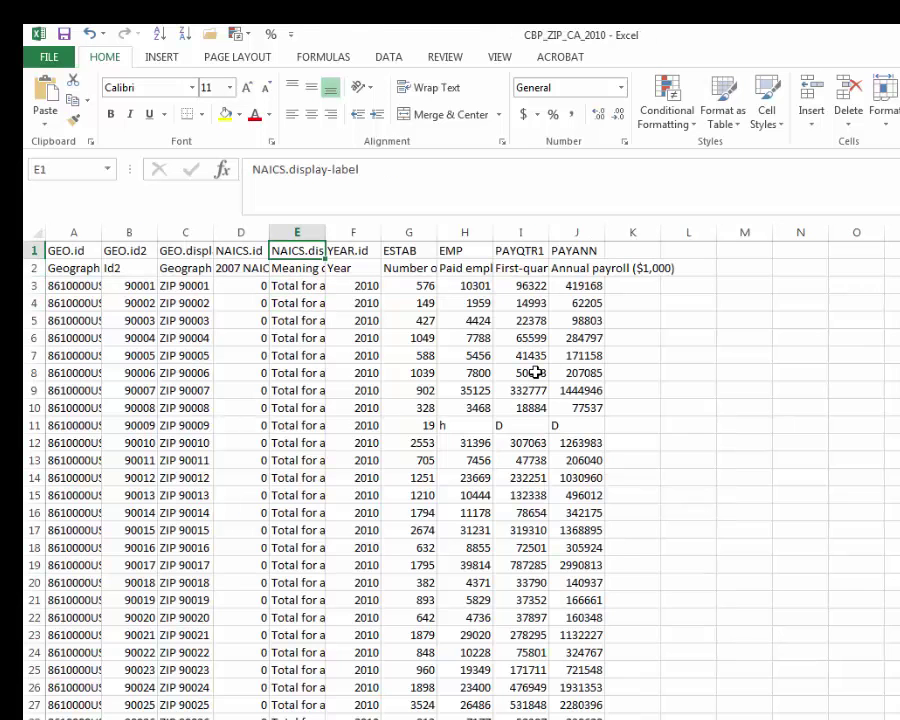
{"action": "key", "text": "Right"}
{"action": "key", "text": "Right"}
{"action": "key", "text": "Right"}
{"action": "key", "text": "Right"}
{"action": "key", "text": "Right"}
{"action": "key", "text": "Right"}
{"action": "key", "text": "Right"}
{"action": "key", "text": "Right"}
{"action": "key", "text": "Right"}
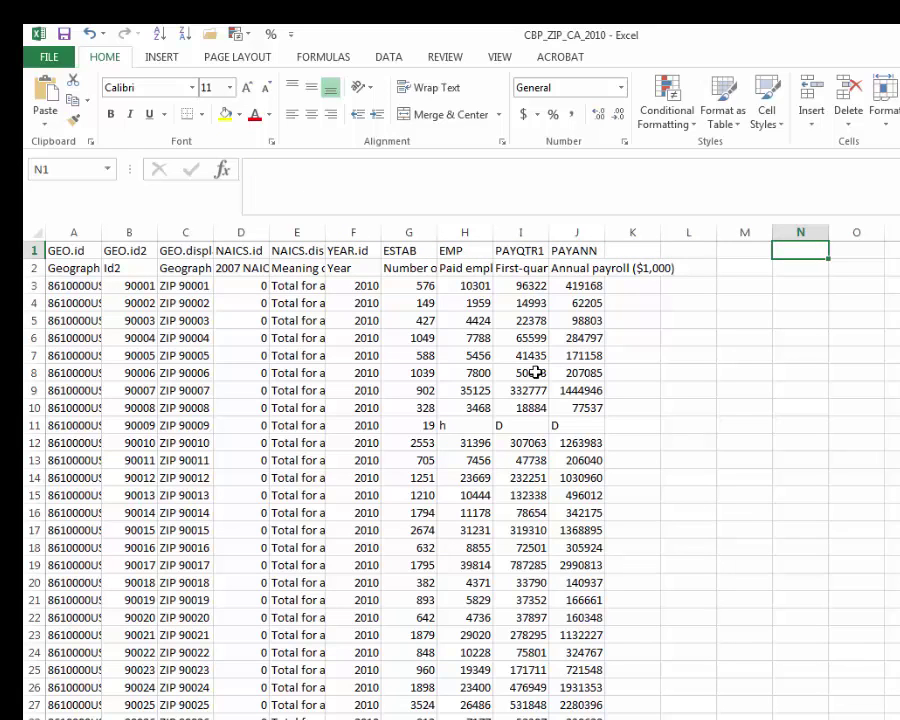
{"action": "key", "text": "Left"}
{"action": "key", "text": "Left"}
{"action": "key", "text": "Left"}
{"action": "key", "text": "shift+Right"}
{"action": "key", "text": "shift+Right"}
{"action": "key", "text": "shift+Right"}
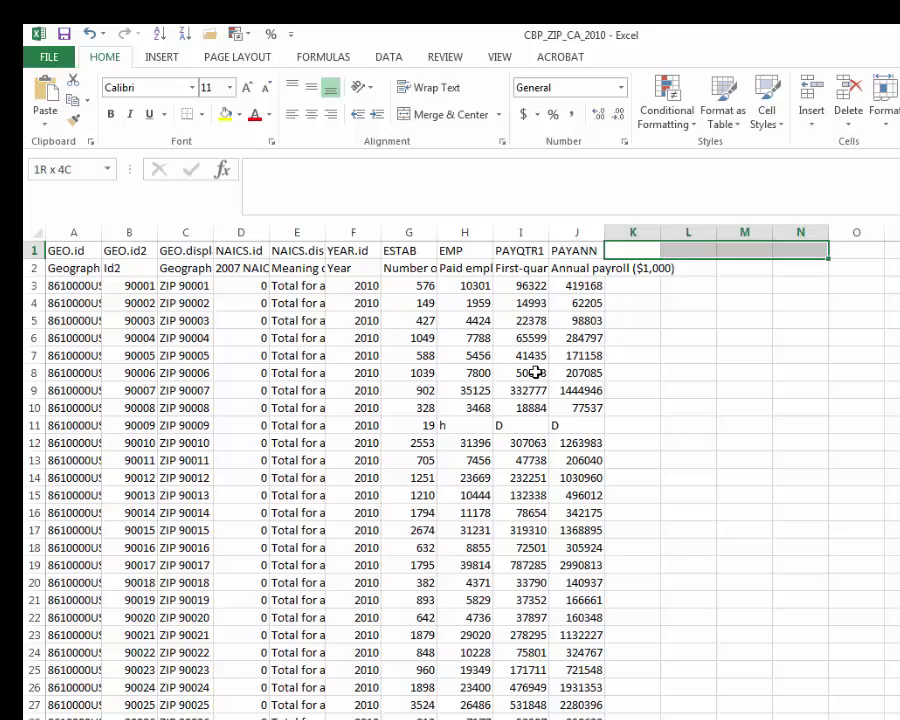
{"action": "key", "text": "shift+Down"}
{"action": "key", "text": "shift+Down"}
{"action": "key", "text": "shift+Up"}
{"action": "key", "text": "shift+Up"}
- Paste the copied data starting at O1 and check the pasted headers in row 1
{"action": "key", "text": "Right"}
{"action": "key", "text": "Right"}
{"action": "key", "text": "Right"}
{"action": "key", "text": "Right"}
{"action": "key", "text": "ctrl+v"}
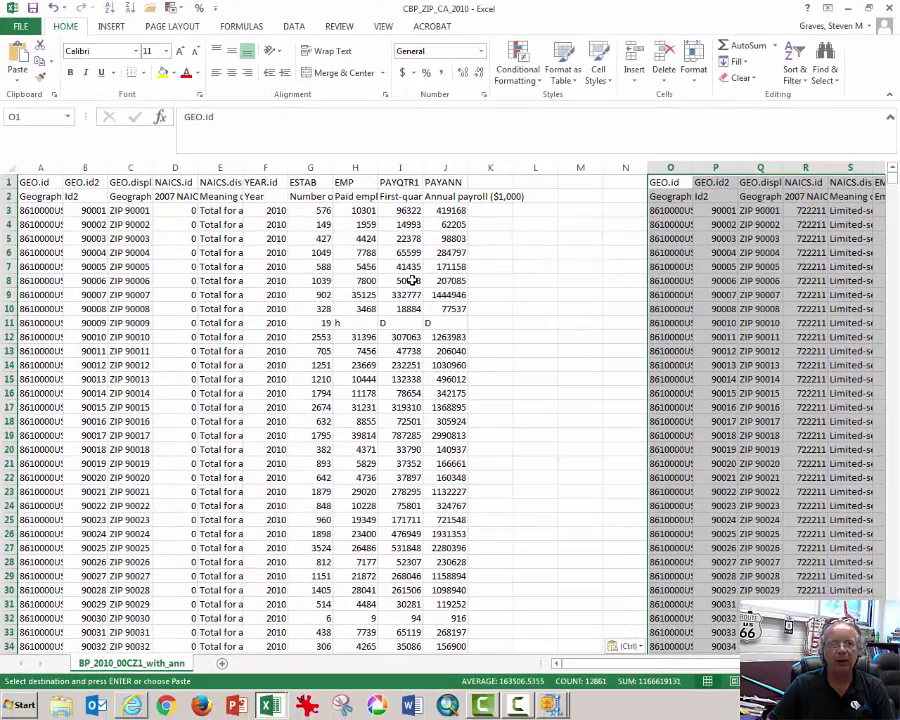
{"action": "key", "text": "Right"}
{"action": "key", "text": "Right"}
{"action": "key", "text": "Right"}
{"action": "key", "text": "Right"}
{"action": "key", "text": "Right"}
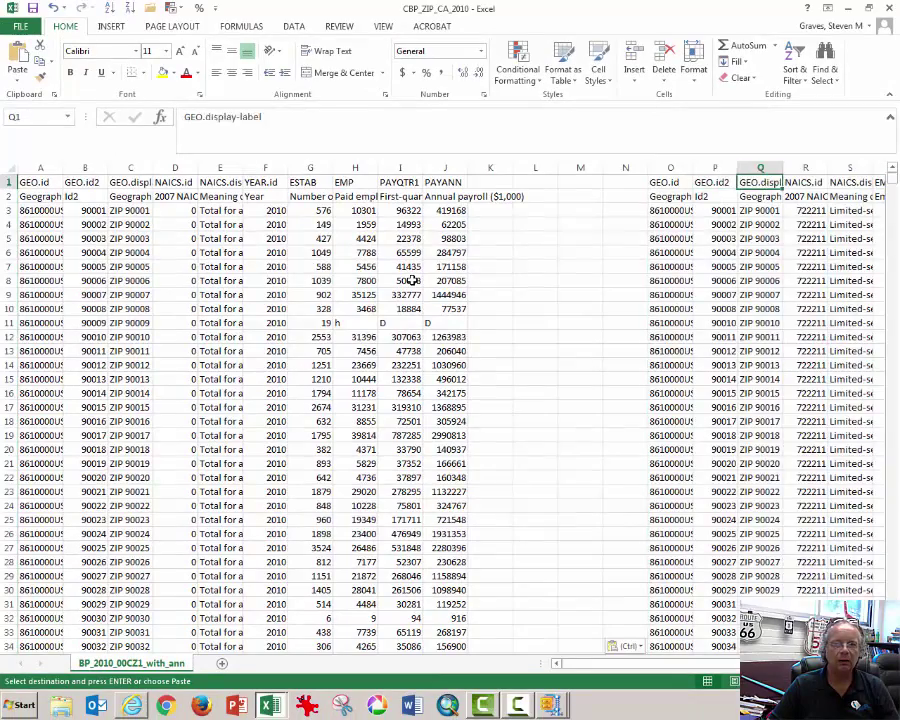
{"action": "key", "text": "Right"}
{"action": "key", "text": "Right"}
{"action": "key", "text": "Right"}
{"action": "key", "text": "Right"}
{"action": "key", "text": "Right"}
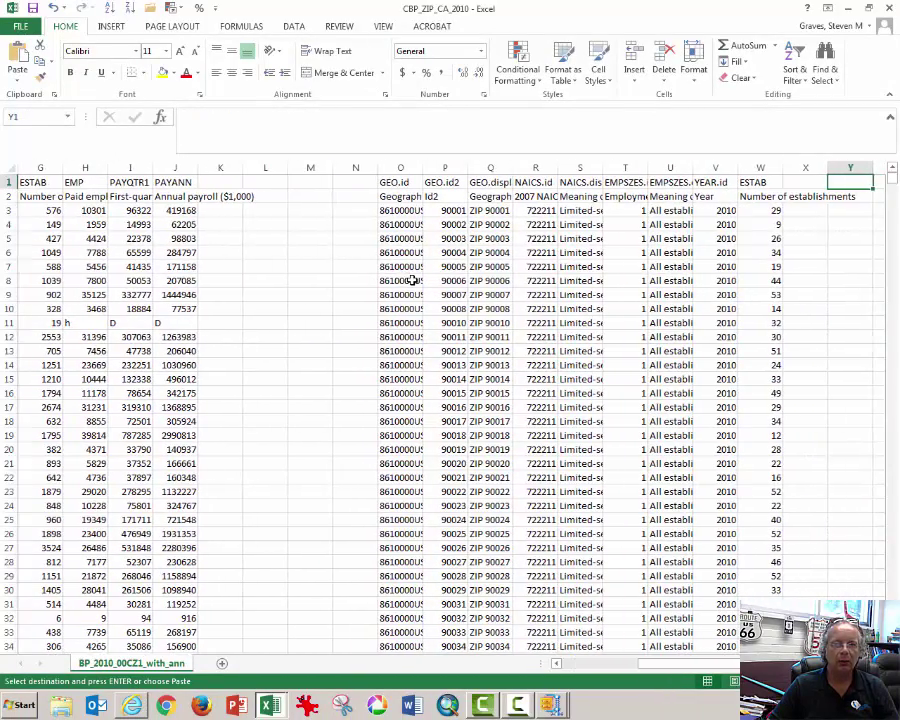
{"action": "key", "text": "Left"}
{"action": "key", "text": "Left"}
{"action": "key", "text": "Left"}
{"action": "key", "text": "Left"}
{"action": "key", "text": "Left"}
{"action": "key", "text": "Left"}
{"action": "key", "text": "Left"}
{"action": "key", "text": "Left"}
{"action": "key", "text": "Left"}
{"action": "key", "text": "Left"}
{"action": "key", "text": "Left"}
{"action": "key", "text": "Left"}
{"action": "key", "text": "Left"}
{"action": "key", "text": "Left"}
{"action": "key", "text": "ctrl"}
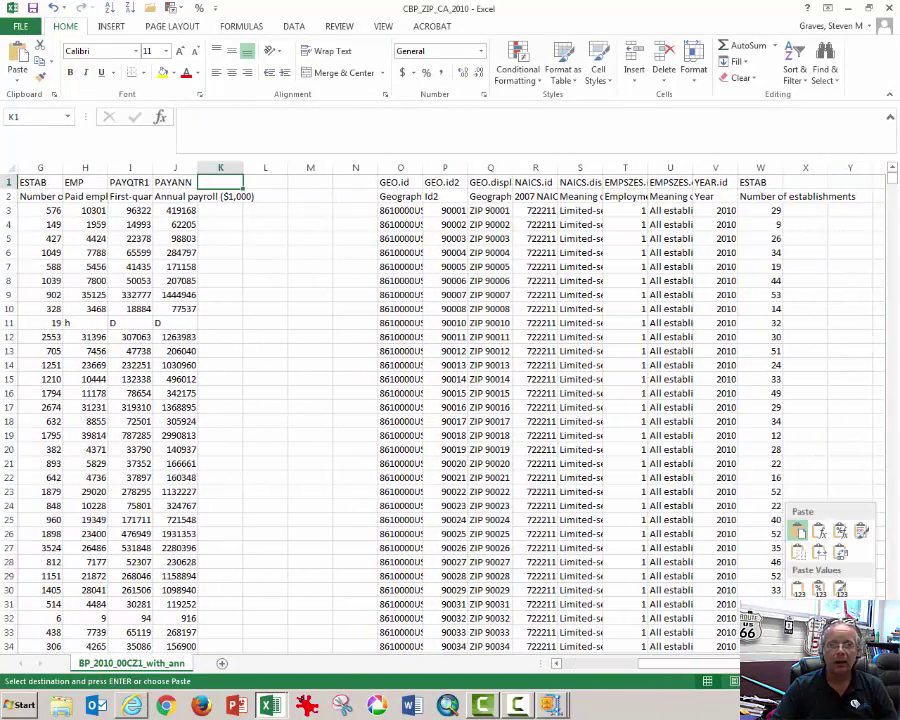